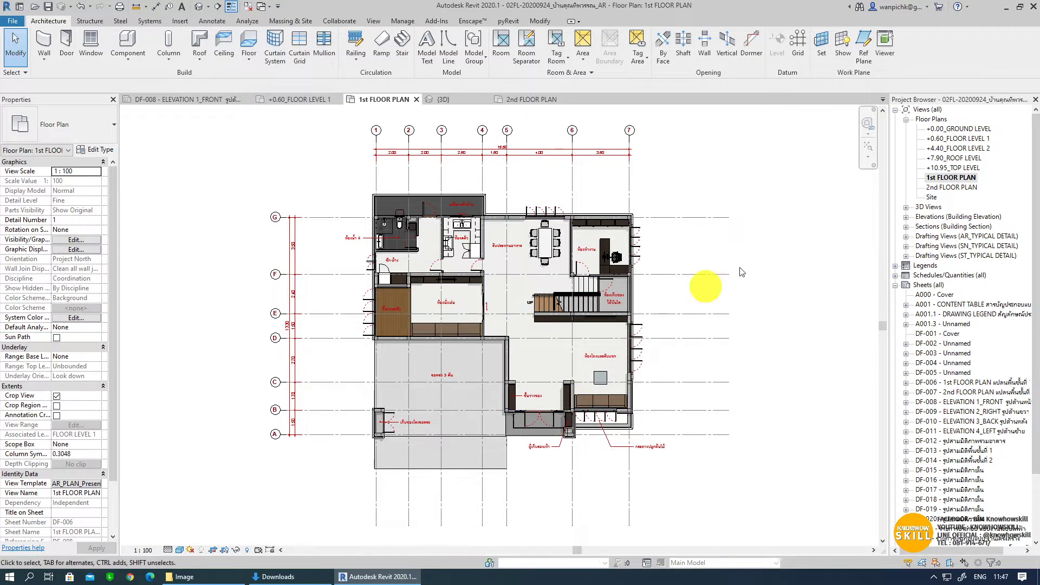
Step: Switch to the house's {3D} view and orbit around it to inspect a floor slab
{"action": "left_click", "coordinate": [439, 99]}
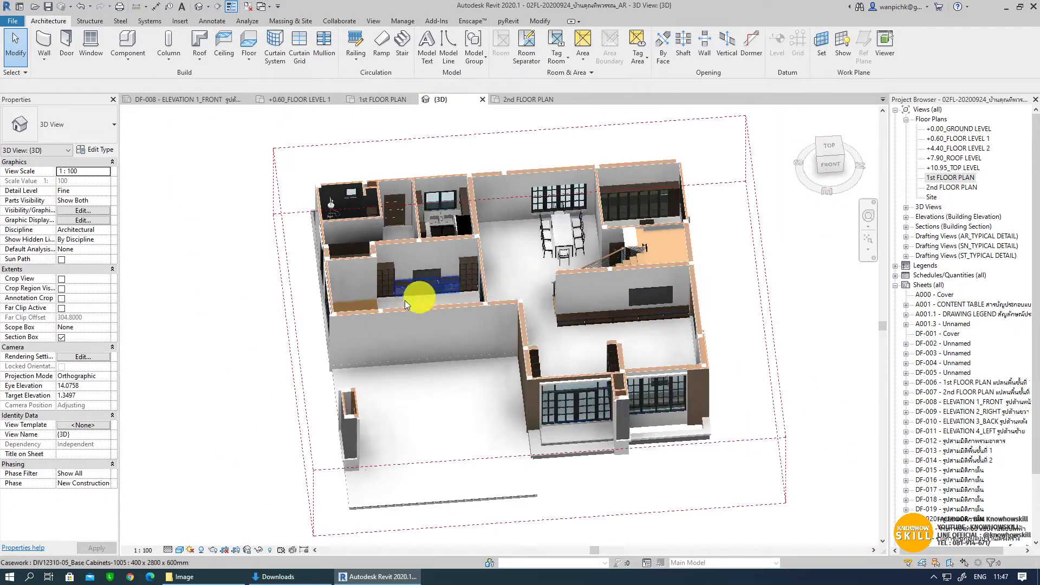
{"action": "mouse_move", "coordinate": [381, 327]}
{"action": "middle_mouse_down", "text": "shift"}
{"action": "mouse_move", "coordinate": [379, 313]}
{"action": "mouse_move", "coordinate": [430, 295]}
{"action": "mouse_move", "coordinate": [639, 414]}
{"action": "mouse_move", "coordinate": [606, 394]}
{"action": "mouse_move", "coordinate": [708, 494]}
{"action": "mouse_move", "coordinate": [766, 434]}
{"action": "mouse_move", "coordinate": [697, 383]}
{"action": "mouse_move", "coordinate": [493, 385]}
{"action": "mouse_move", "coordinate": [371, 349]}
{"action": "mouse_move", "coordinate": [506, 263]}
{"action": "mouse_move", "coordinate": [488, 292]}
{"action": "mouse_move", "coordinate": [477, 272]}
{"action": "mouse_move", "coordinate": [551, 281]}
{"action": "middle_mouse_up", "text": "shift"}
{"action": "scroll", "coordinate": [530, 255], "scroll_direction": "up", "scroll_amount": 3}
{"action": "left_click", "coordinate": [550, 275]}
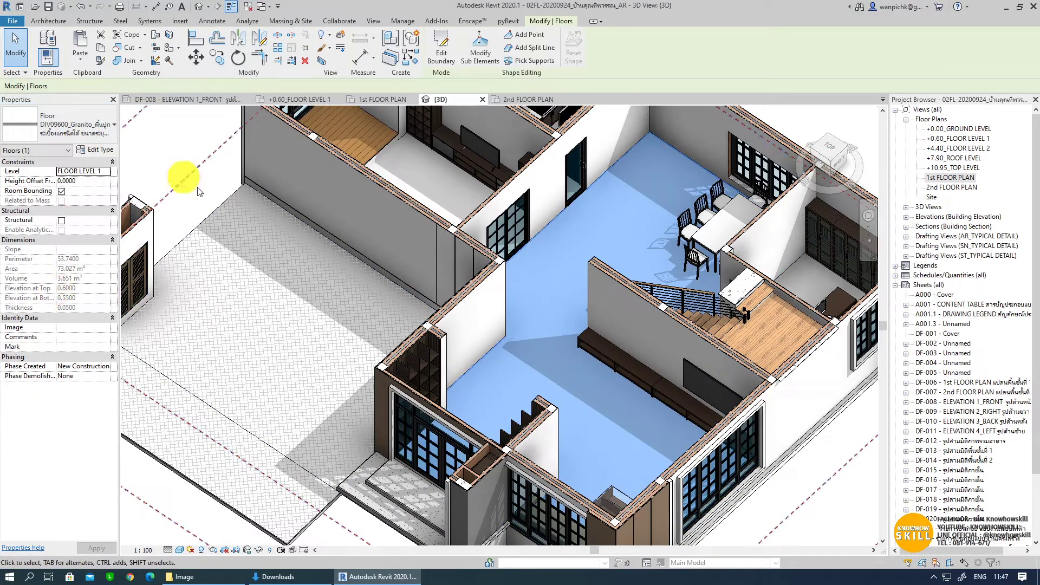
{"action": "mouse_move", "coordinate": [198, 191]}
{"action": "middle_mouse_down", "text": "shift"}
{"action": "mouse_move", "coordinate": [311, 353]}
{"action": "mouse_move", "coordinate": [309, 432]}
{"action": "mouse_move", "coordinate": [431, 314]}
{"action": "mouse_move", "coordinate": [385, 429]}
{"action": "mouse_move", "coordinate": [536, 433]}
{"action": "middle_mouse_up", "text": "shift"}
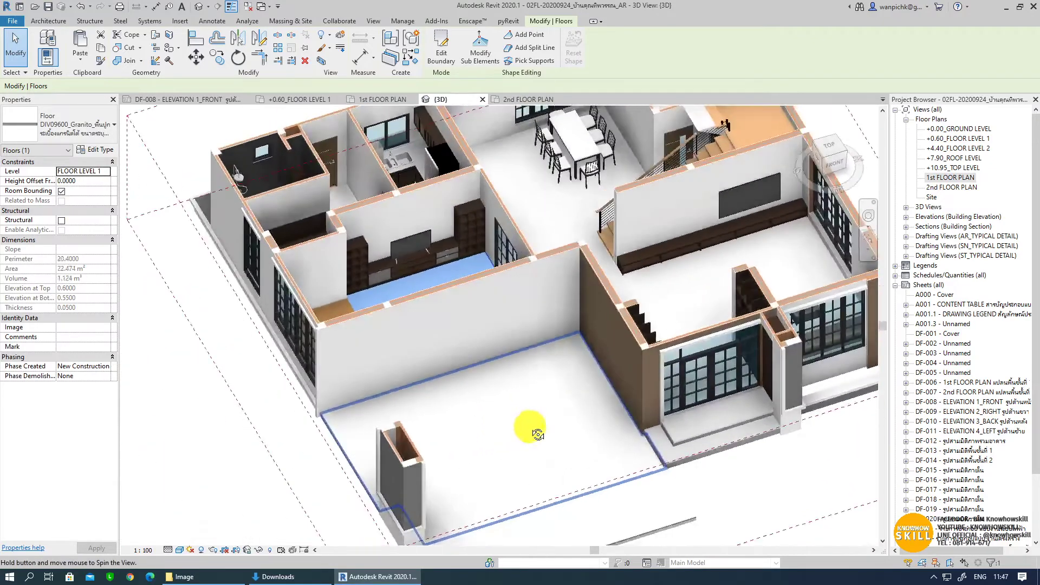
{"action": "key", "text": "Escape"}
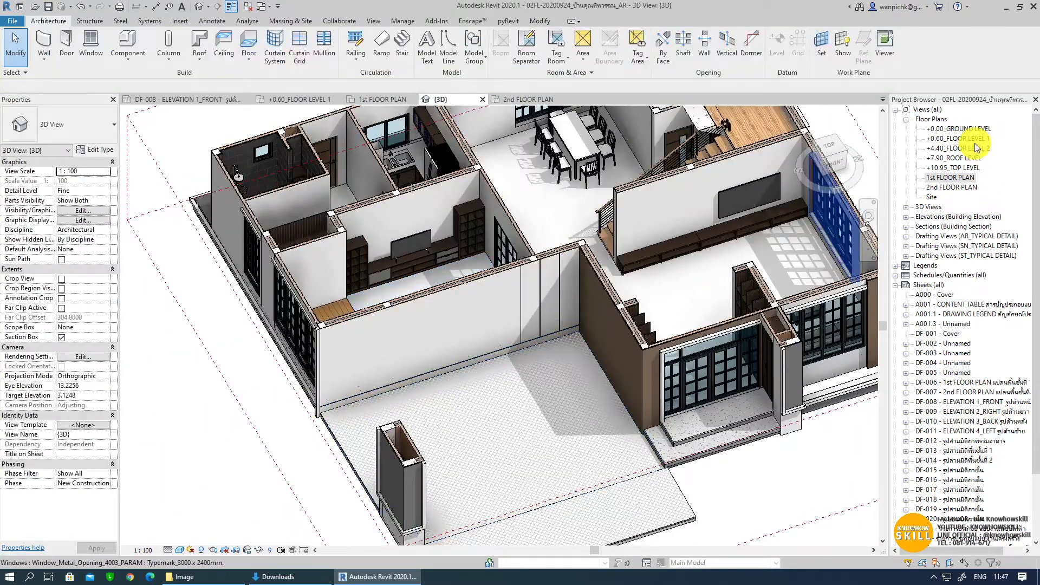
Step: Duplicate +0.60_FLOOR LEVEL 1 with detailing, creating '+0.60_FLOOR LEVEL 1 Copy 1'
{"action": "double_click", "coordinate": [976, 140]}
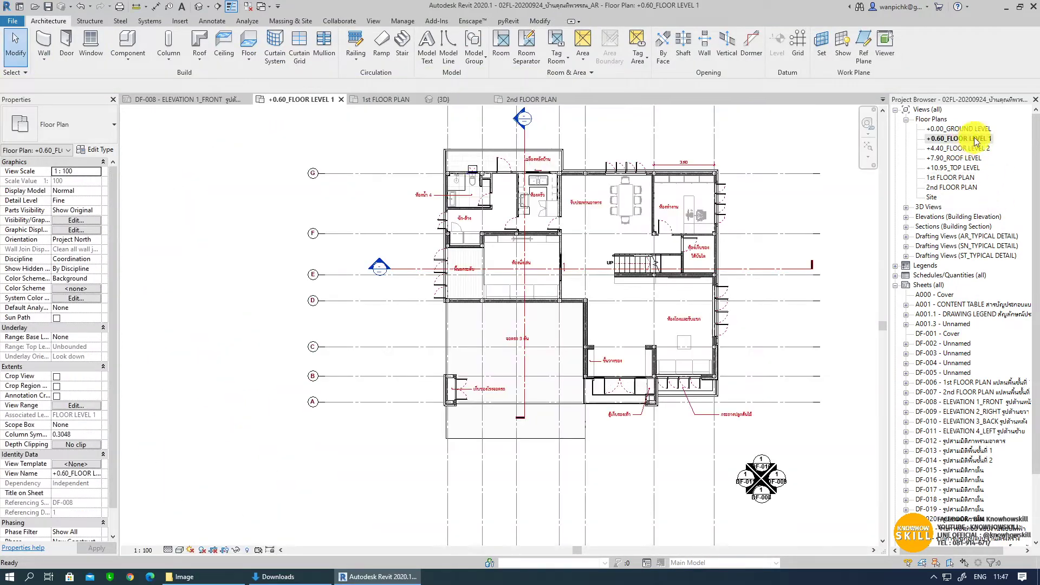
{"action": "left_click", "coordinate": [383, 382]}
{"action": "key", "text": "Escape"}
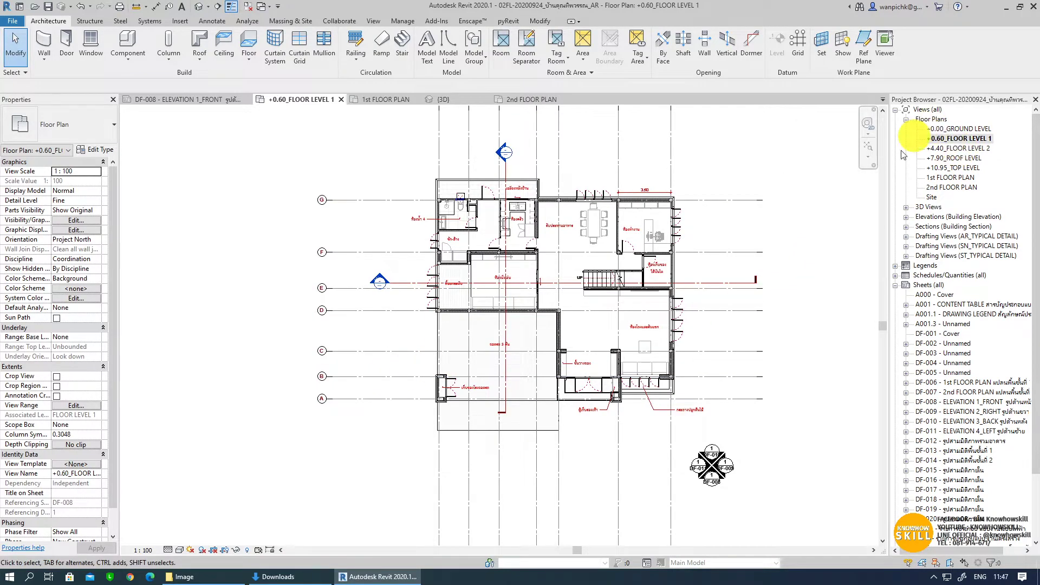
{"action": "scroll", "coordinate": [427, 443], "scroll_direction": "down", "scroll_amount": 2}
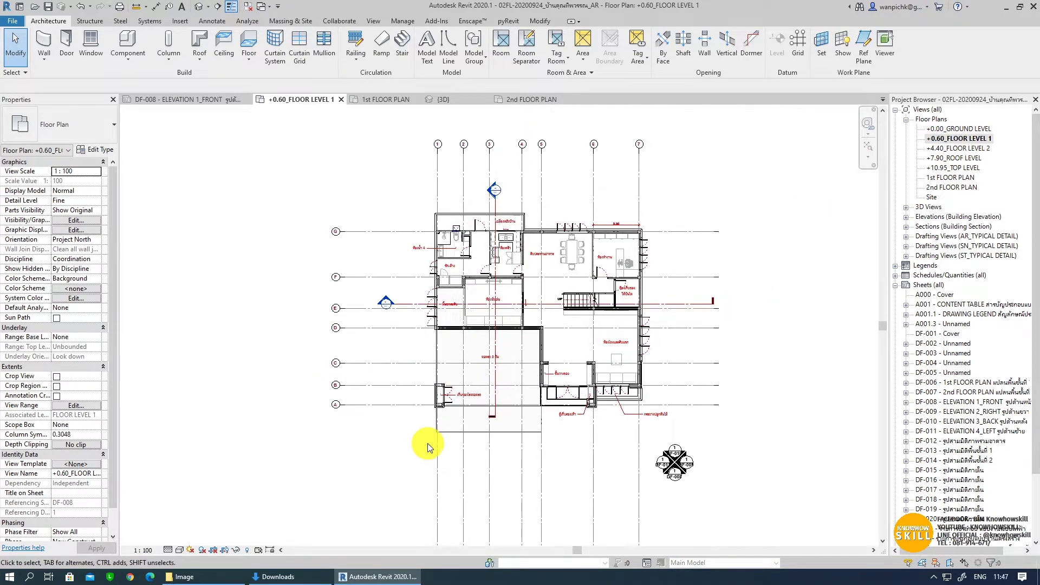
{"action": "right_click", "coordinate": [953, 142]}
{"action": "mouse_move", "coordinate": [933, 224]}
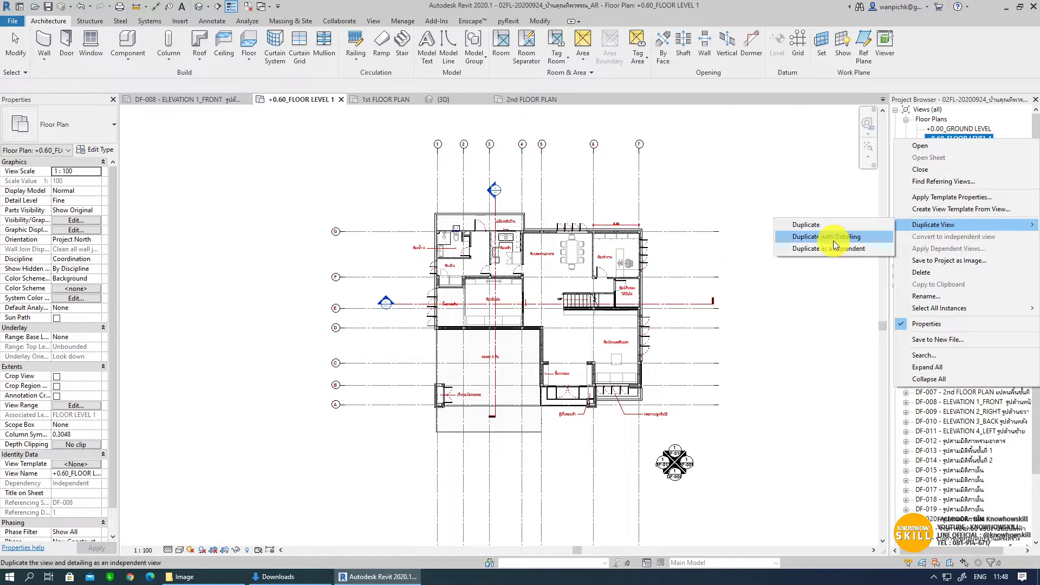
{"action": "left_click", "coordinate": [833, 239]}
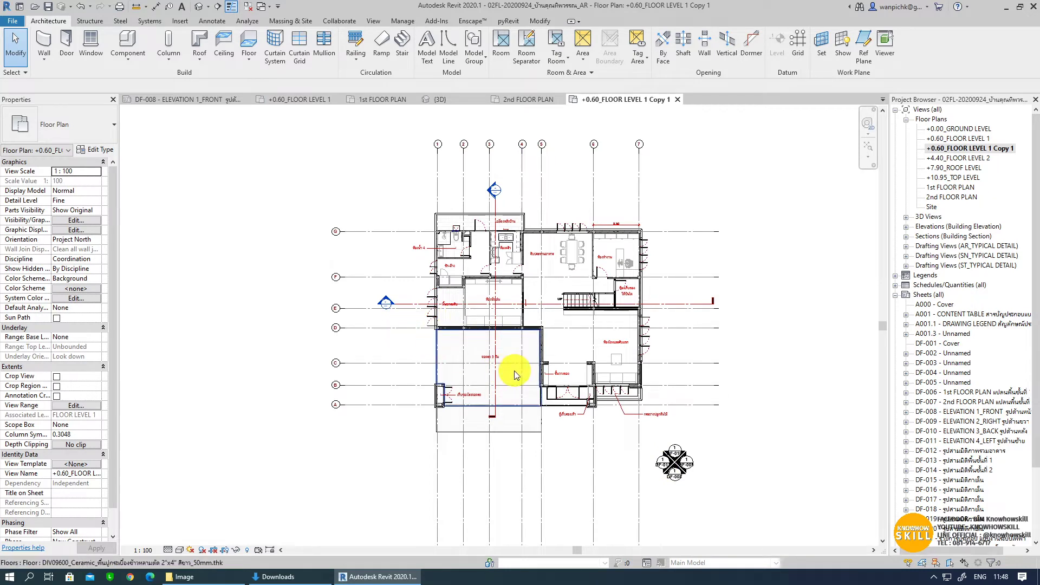
Step: Pan the copied plan into view and inspect grid line G
{"action": "scroll", "coordinate": [514, 371], "scroll_direction": "up", "scroll_amount": 2}
{"action": "middle_click_drag", "start_coordinate": [536, 340], "coordinate": [539, 402]}
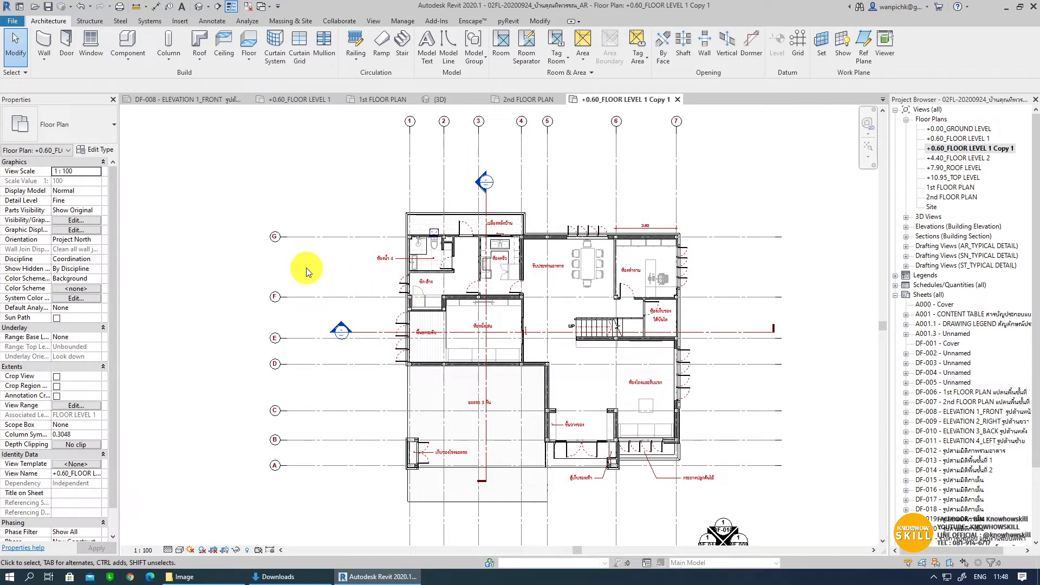
{"action": "left_click", "coordinate": [334, 238]}
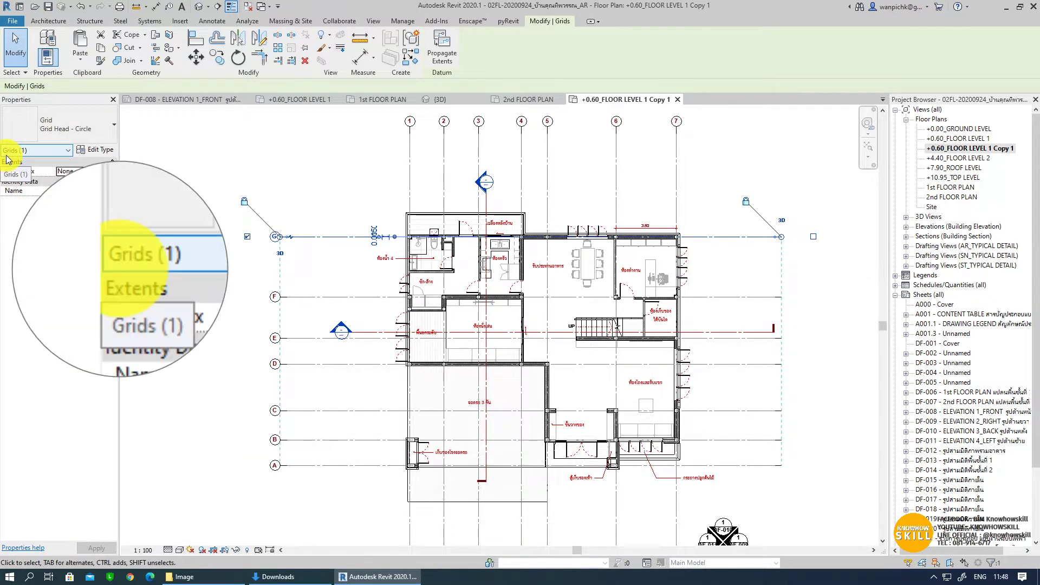
{"action": "left_click", "coordinate": [225, 158]}
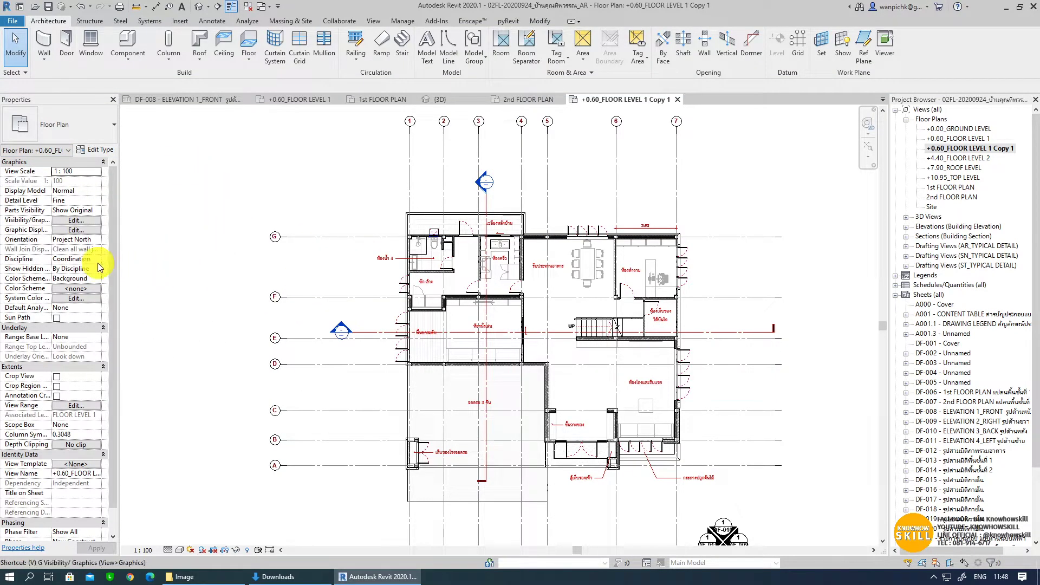
Step: Hide the Elevations, Grids and Sections annotation categories in Visibility/Graphics for this view
{"action": "left_click", "coordinate": [76, 221]}
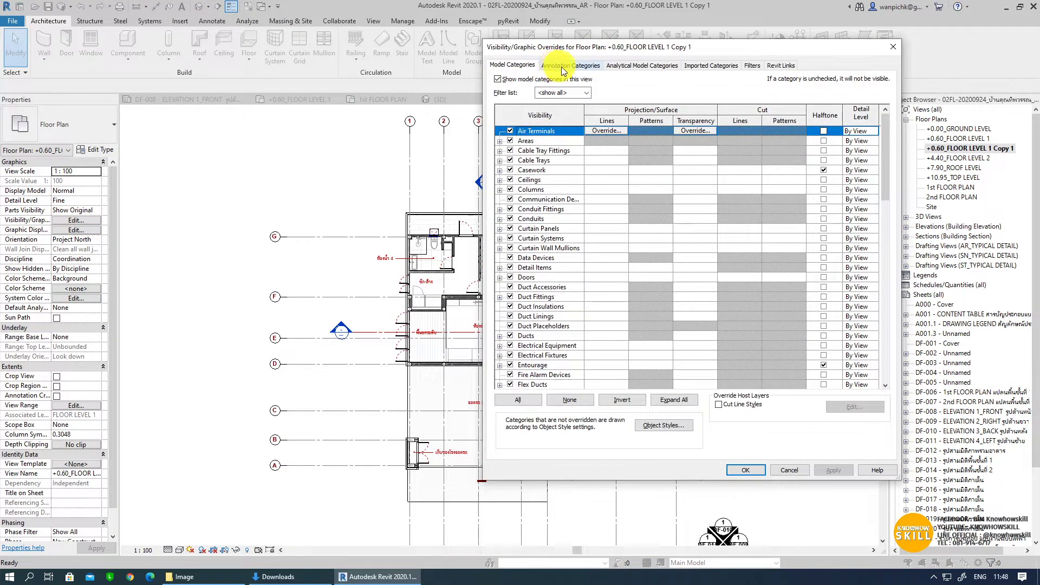
{"action": "left_click", "coordinate": [568, 66]}
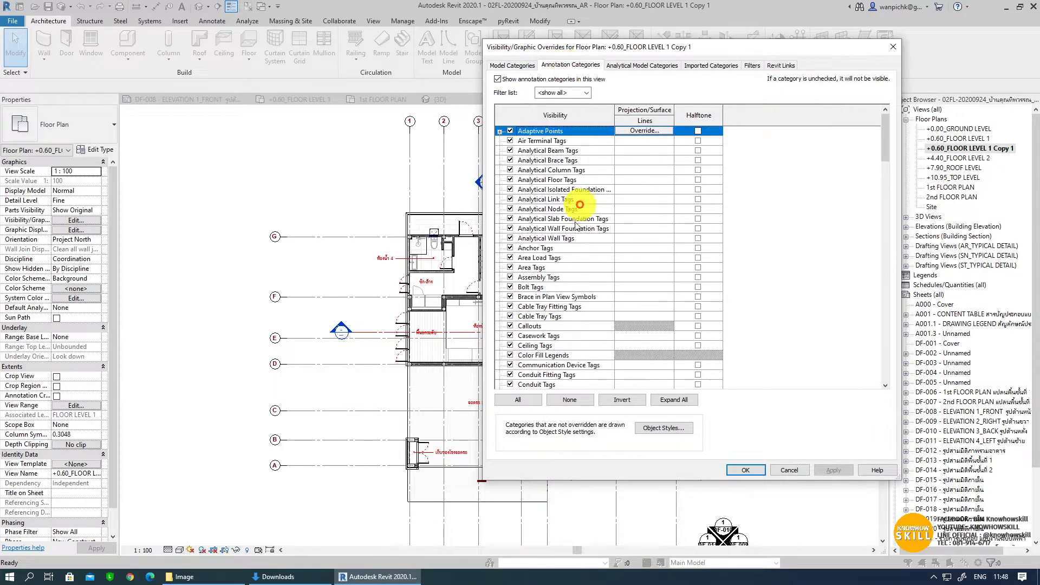
{"action": "left_click_drag", "start_coordinate": [886, 147], "coordinate": [880, 206]}
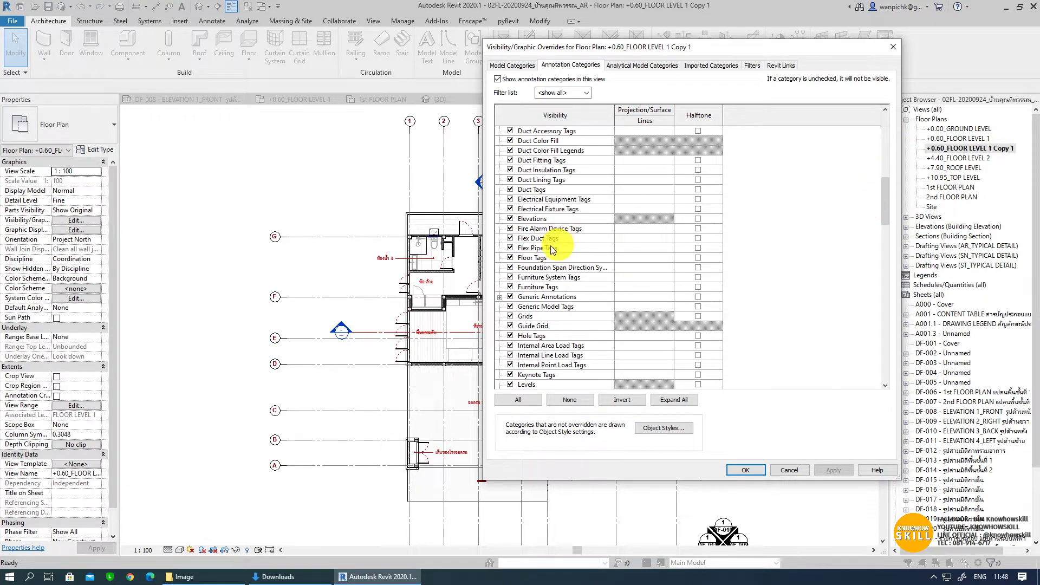
{"action": "left_click", "coordinate": [509, 219]}
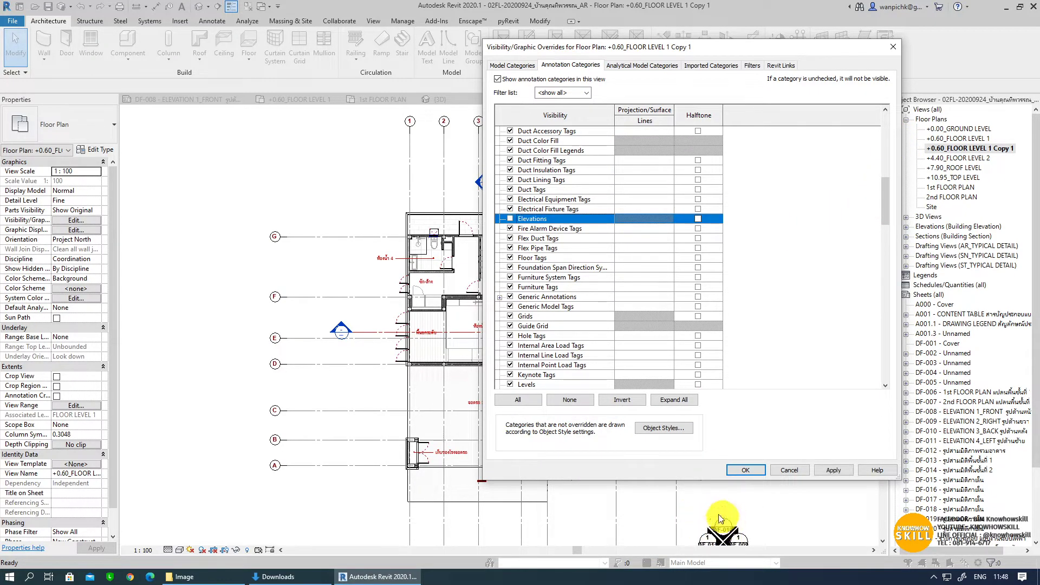
{"action": "left_click_drag", "start_coordinate": [889, 198], "coordinate": [884, 223]}
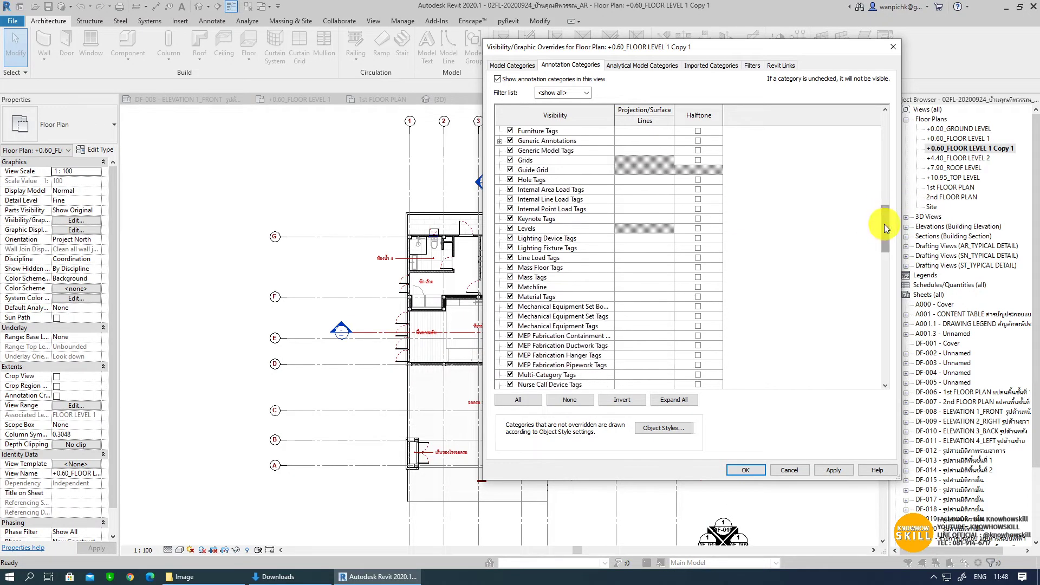
{"action": "left_click", "coordinate": [510, 160]}
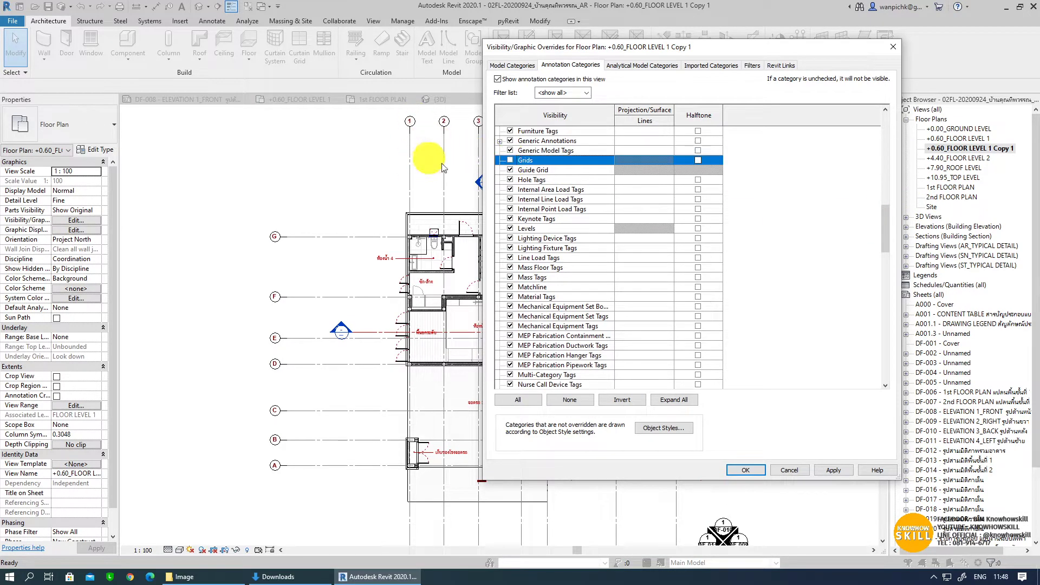
{"action": "scroll", "coordinate": [535, 336], "scroll_direction": "down", "scroll_amount": 1}
{"action": "scroll", "coordinate": [538, 340], "scroll_direction": "down", "scroll_amount": 2}
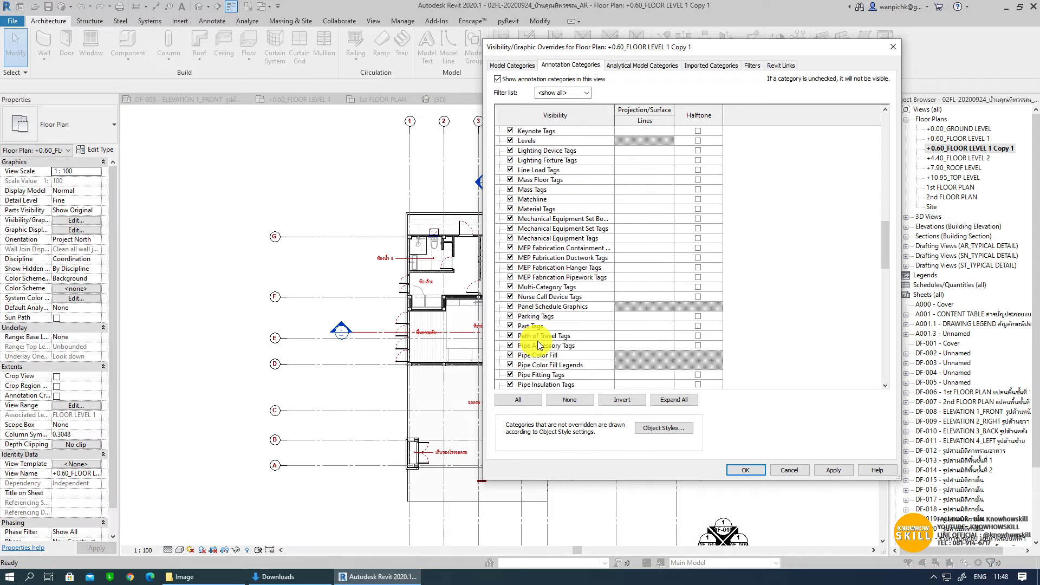
{"action": "scroll", "coordinate": [537, 340], "scroll_direction": "down", "scroll_amount": 2}
{"action": "scroll", "coordinate": [537, 346], "scroll_direction": "down", "scroll_amount": 1}
{"action": "left_click_drag", "start_coordinate": [882, 251], "coordinate": [879, 300]}
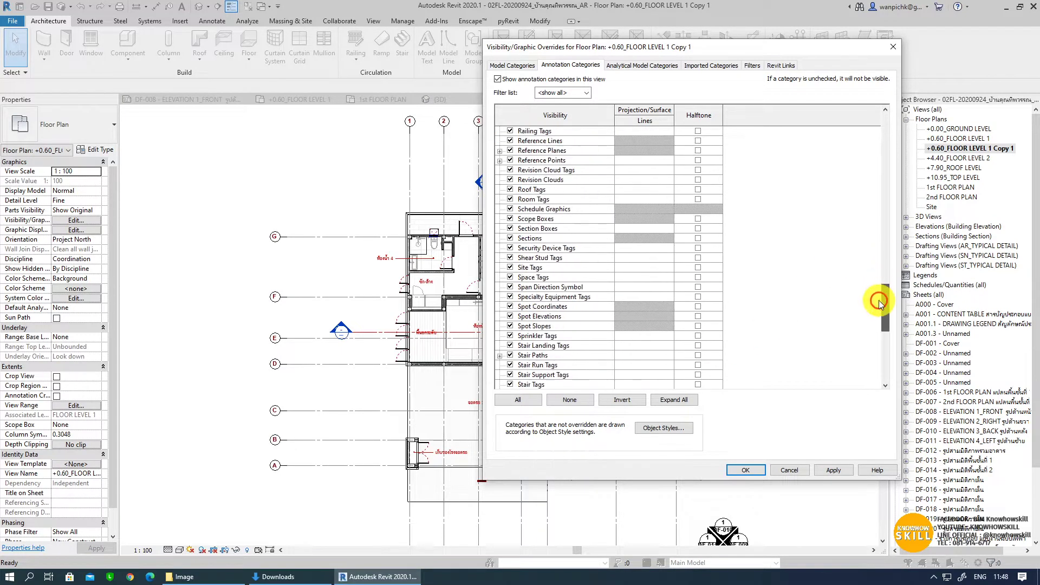
{"action": "left_click", "coordinate": [510, 239]}
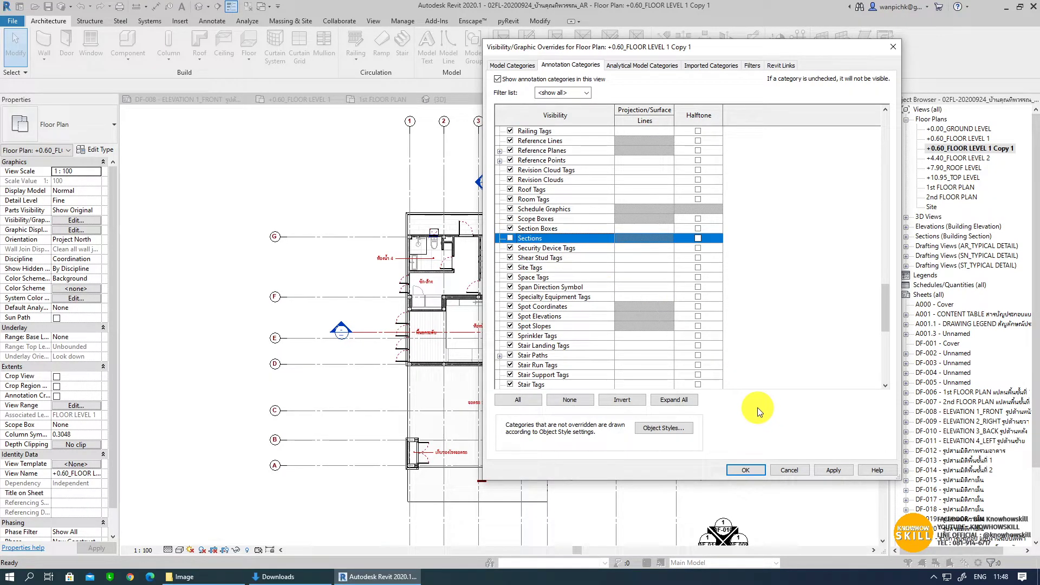
{"action": "left_click", "coordinate": [749, 469]}
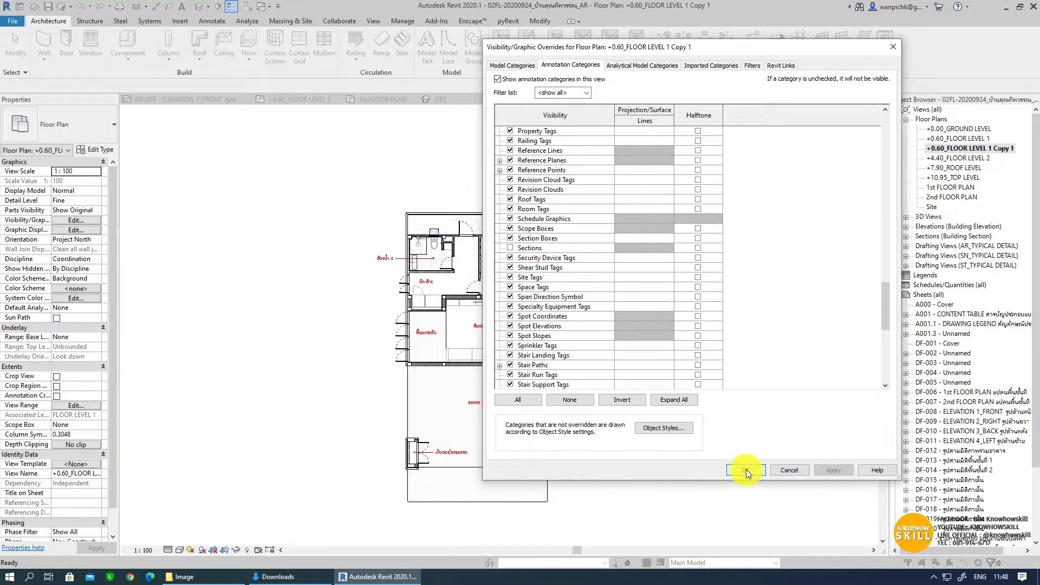
{"action": "middle_click_drag", "start_coordinate": [645, 433], "coordinate": [617, 433]}
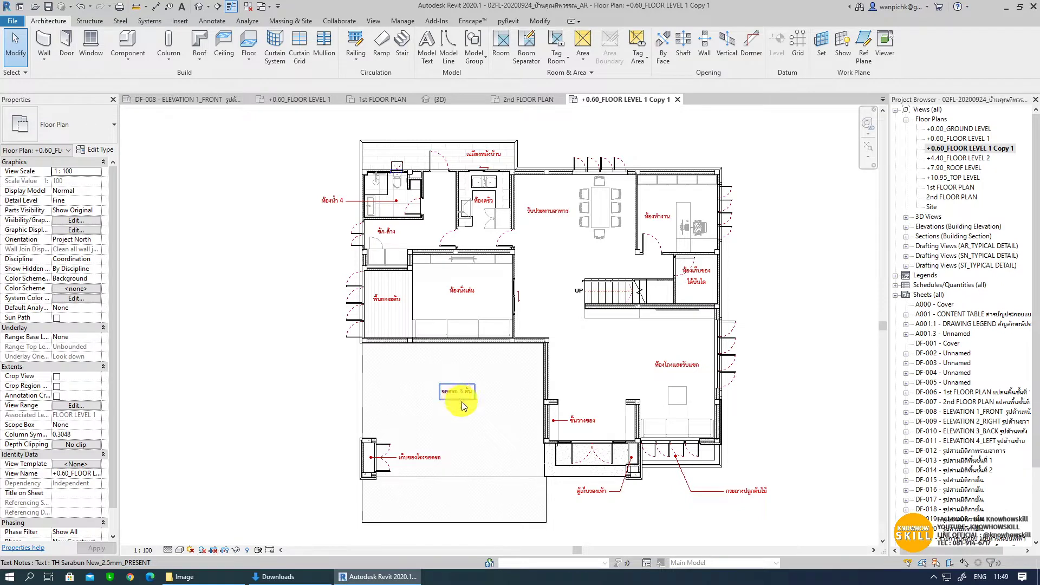
{"action": "left_click", "coordinate": [442, 394]}
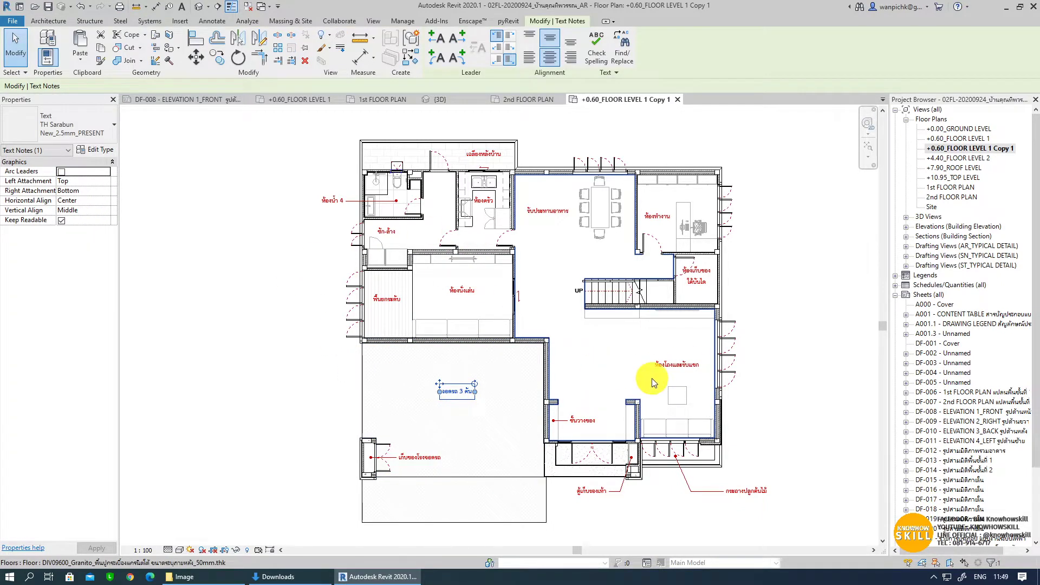
{"action": "left_click", "coordinate": [803, 297]}
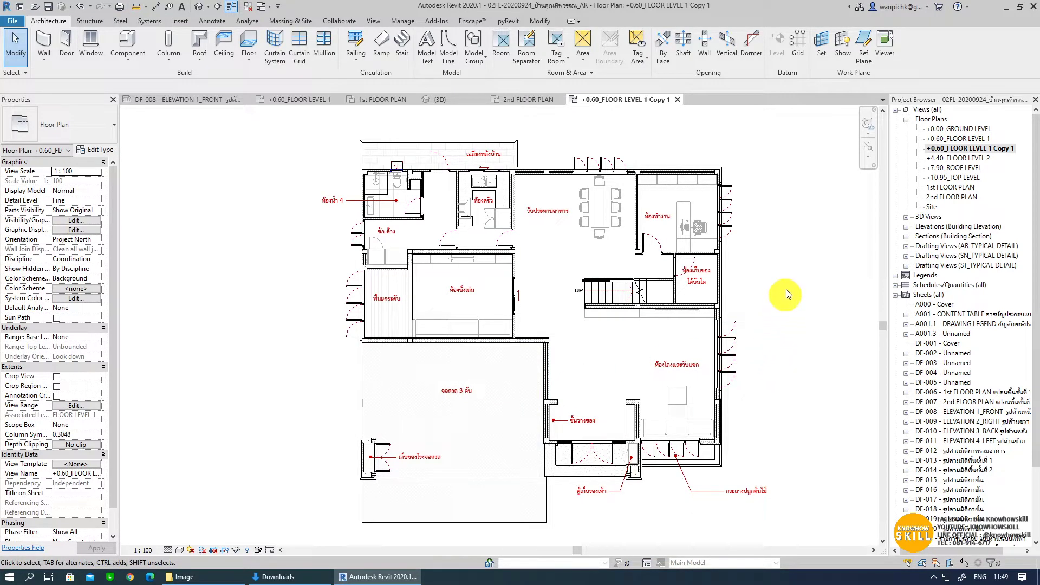
{"action": "right_click", "coordinate": [962, 152]}
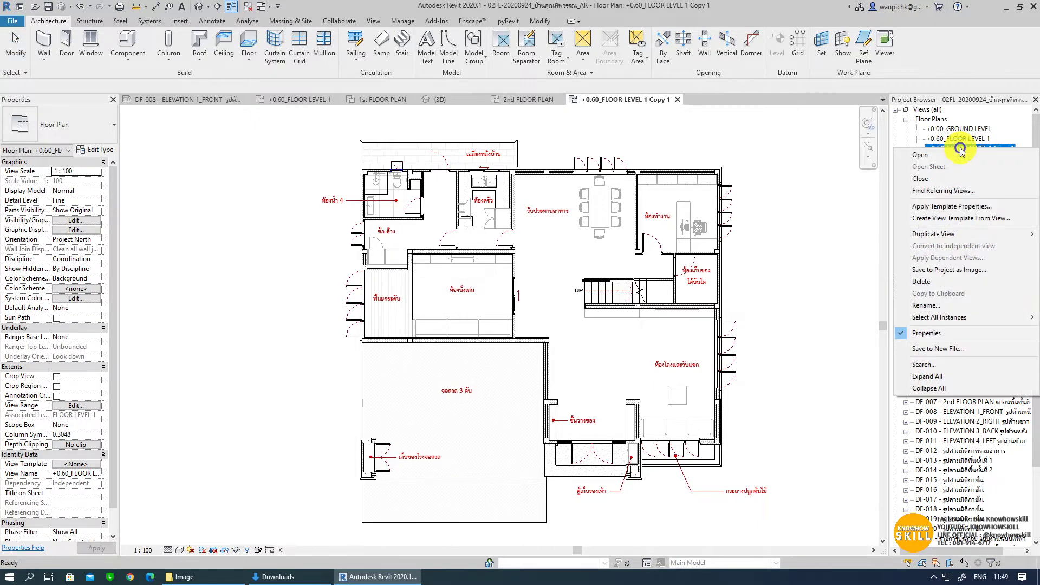
{"action": "left_click", "coordinate": [956, 312]}
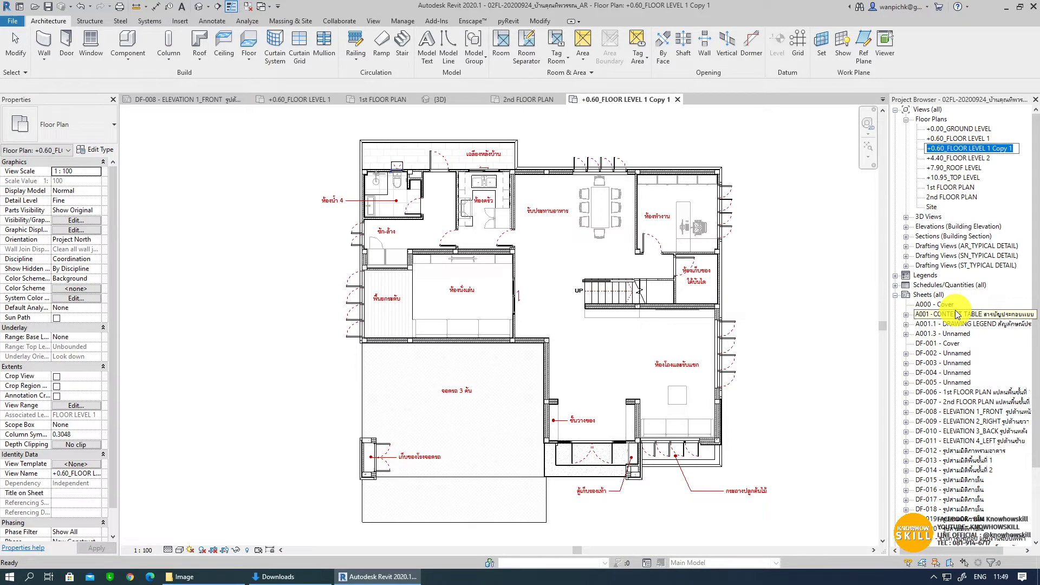
{"action": "type", "text": "FLOOR PLAN Present"}
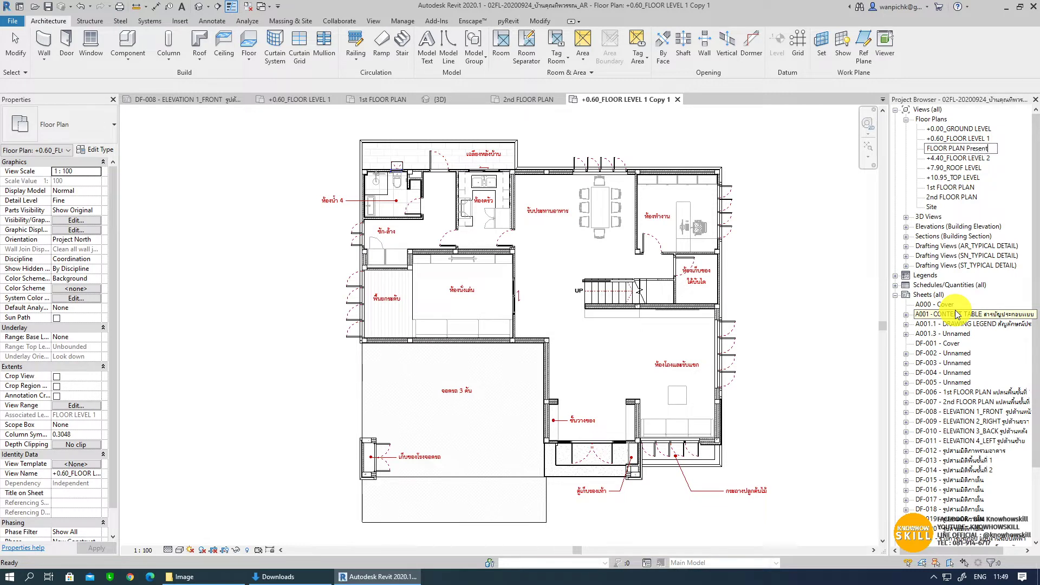
{"action": "key", "text": "Return"}
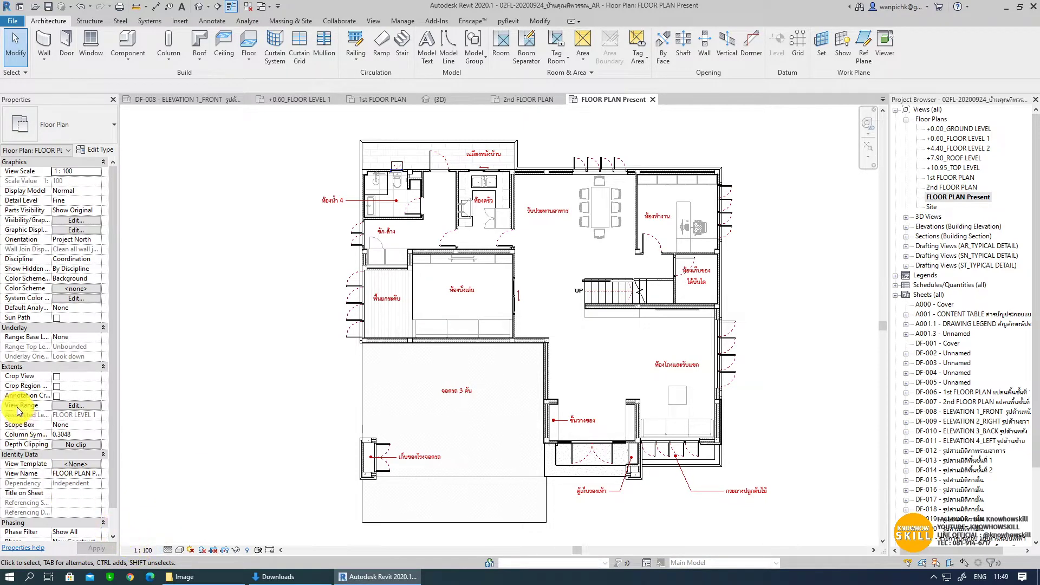
Step: Check the plan's view range and keep the 1:100 scale and Fine detail level
{"action": "left_click", "coordinate": [76, 406]}
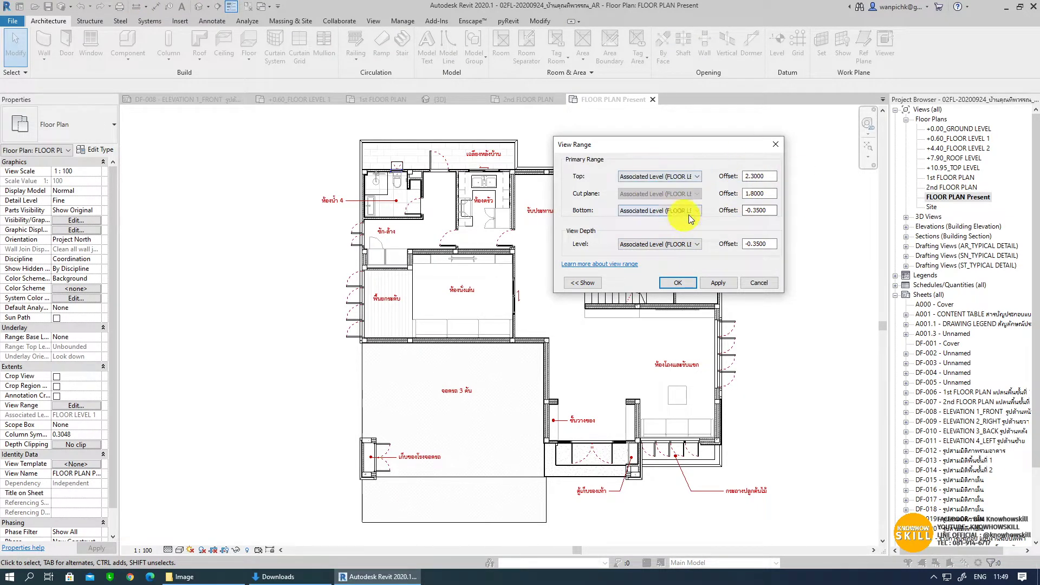
{"action": "left_click", "coordinate": [761, 283]}
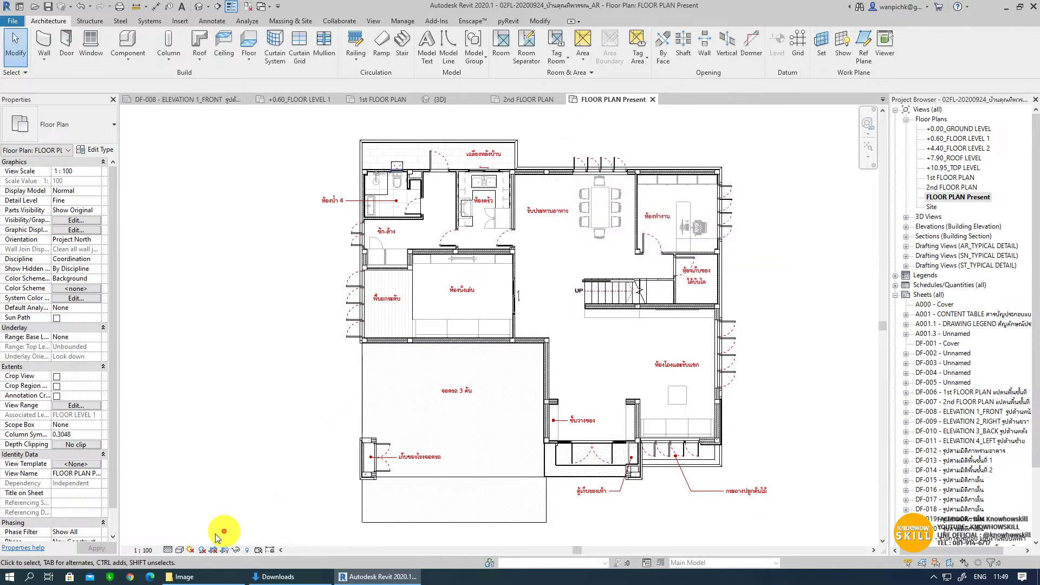
{"action": "left_click", "coordinate": [144, 550]}
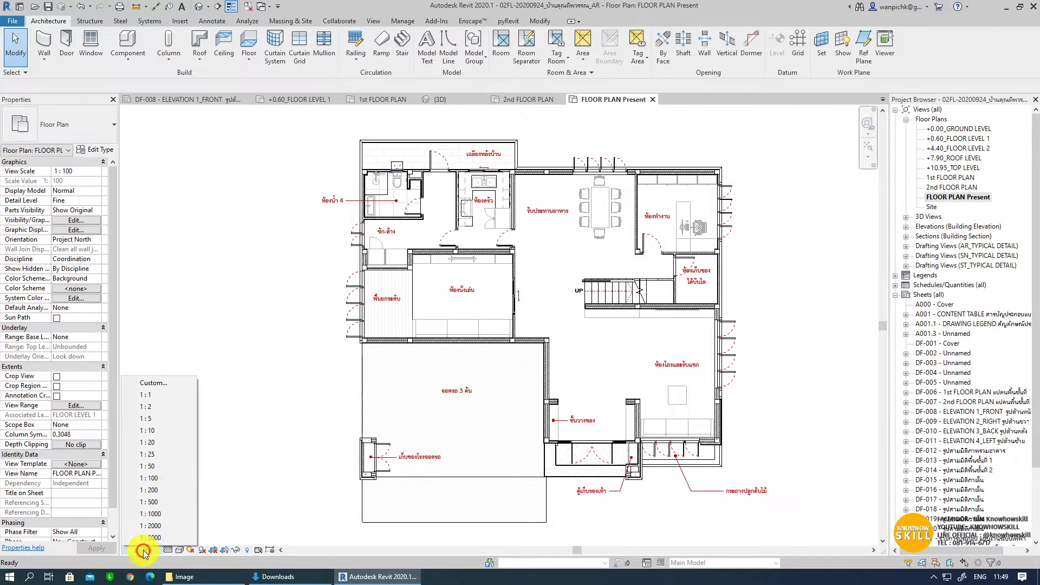
{"action": "left_click", "coordinate": [167, 478]}
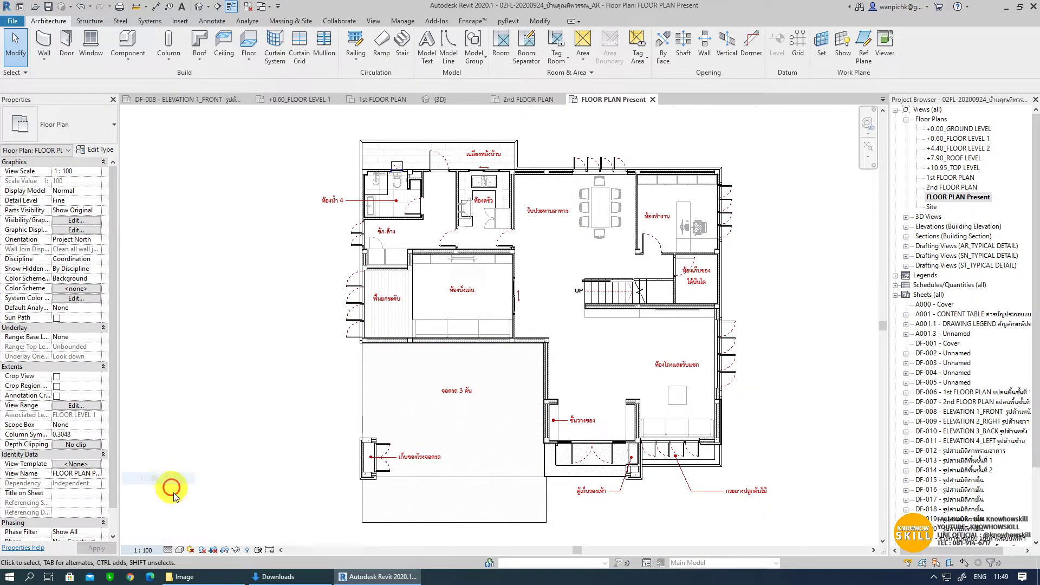
{"action": "left_click", "coordinate": [168, 551]}
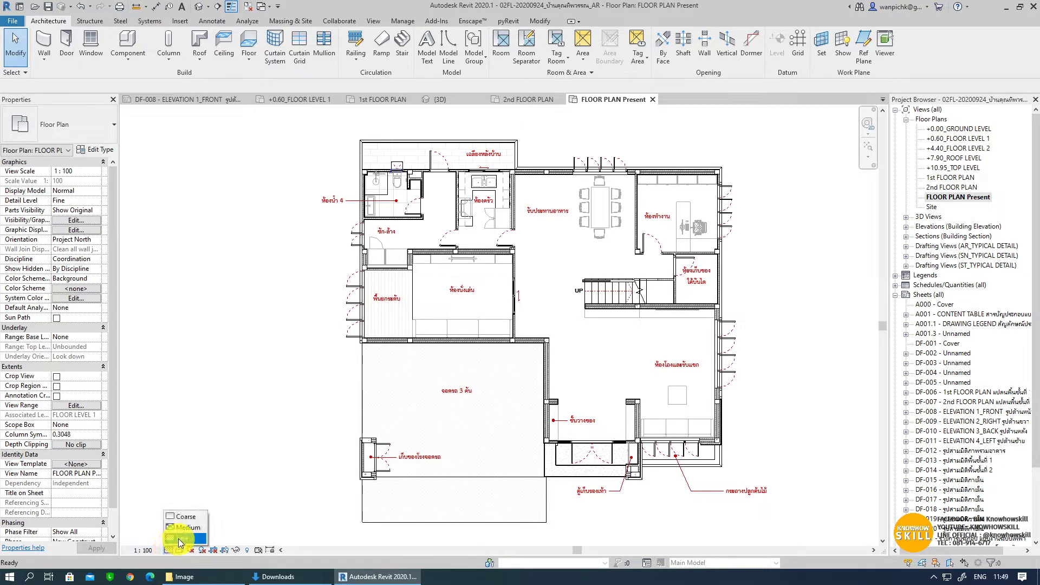
{"action": "left_click", "coordinate": [180, 539]}
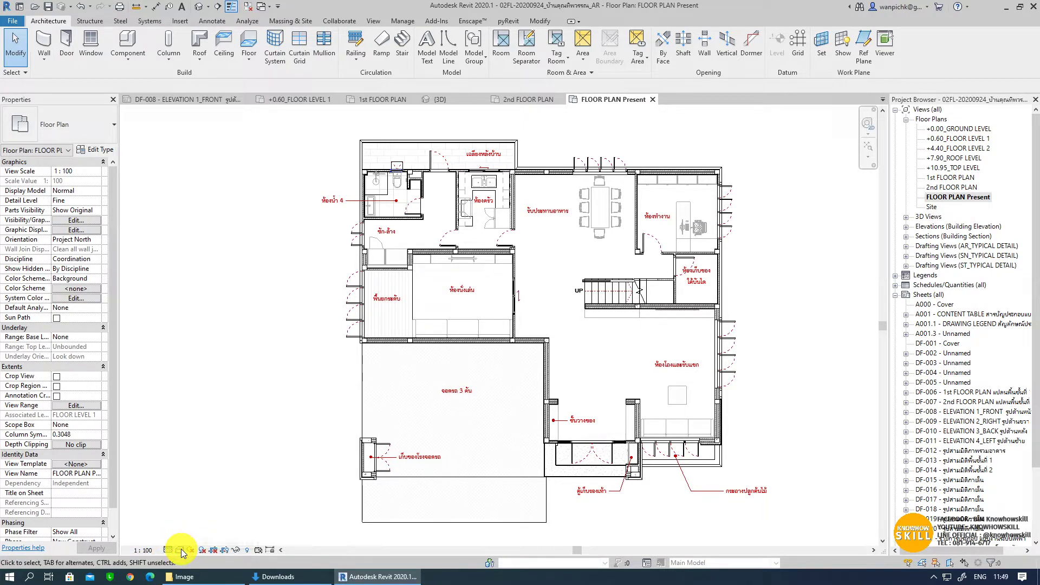
{"action": "left_click", "coordinate": [181, 550]}
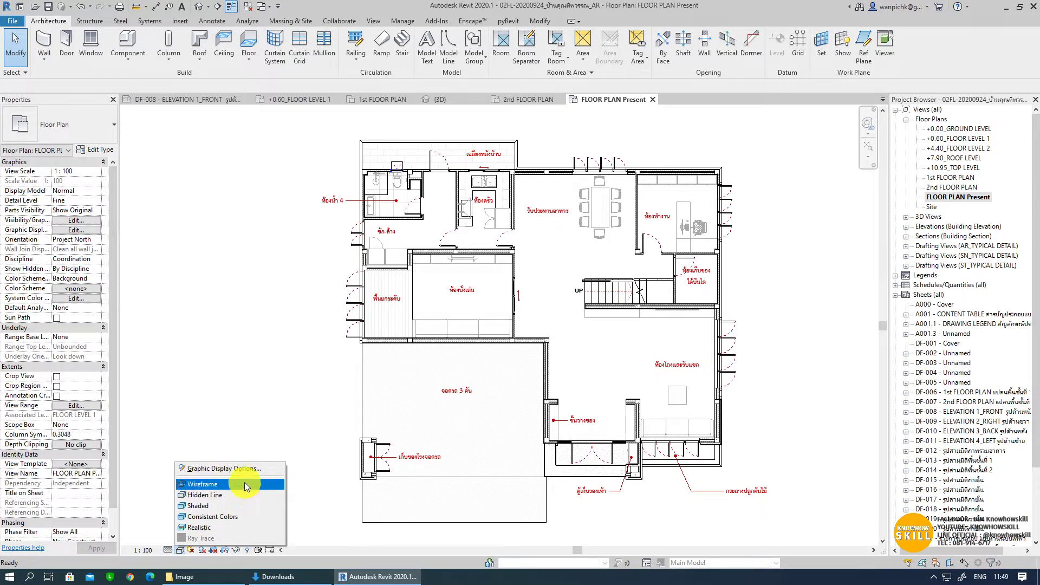
Step: Switch the plan to a shaded visual style with shadows turned on
{"action": "left_click", "coordinate": [239, 506]}
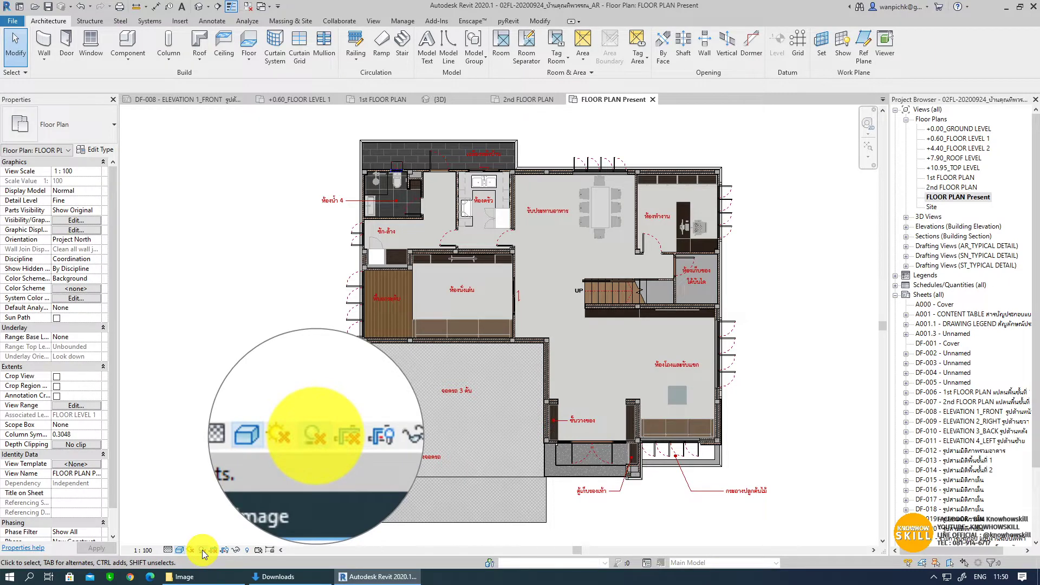
{"action": "left_click", "coordinate": [203, 550]}
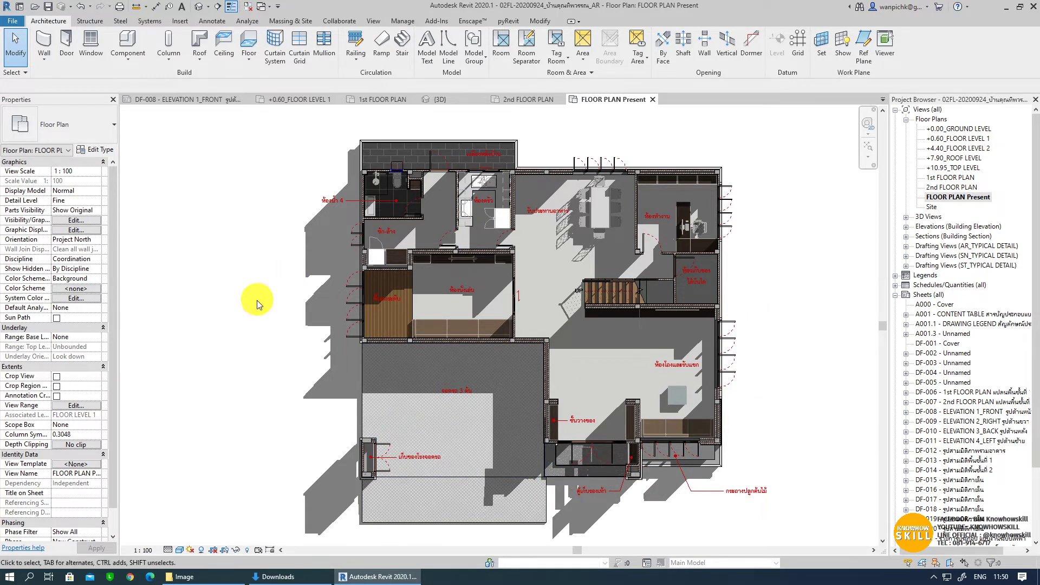
{"action": "left_click", "coordinate": [319, 398]}
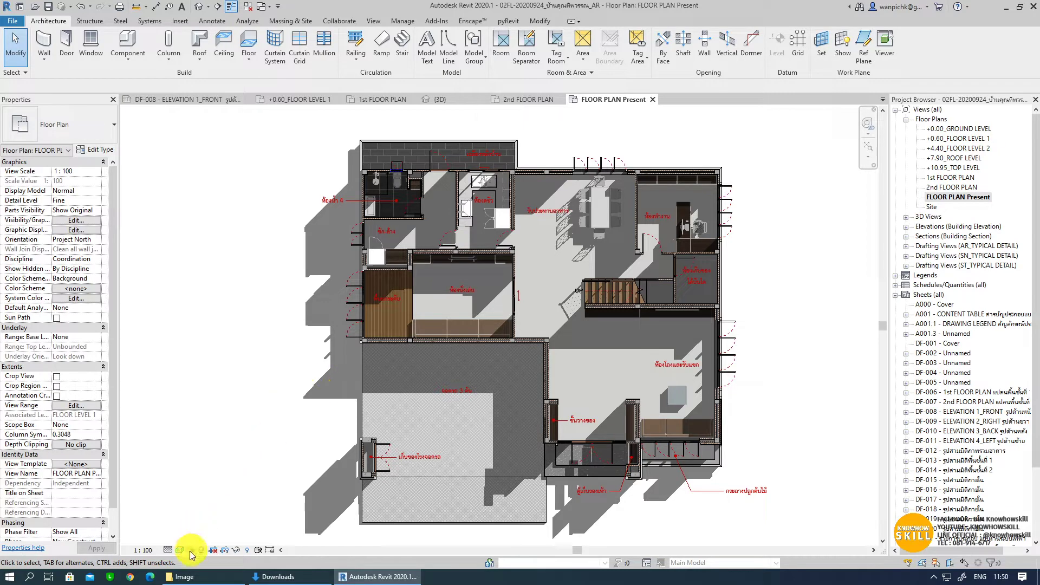
Step: Turn on Sun Path and zoom out to show its N/S/E/W compass ring
{"action": "left_click", "coordinate": [57, 319]}
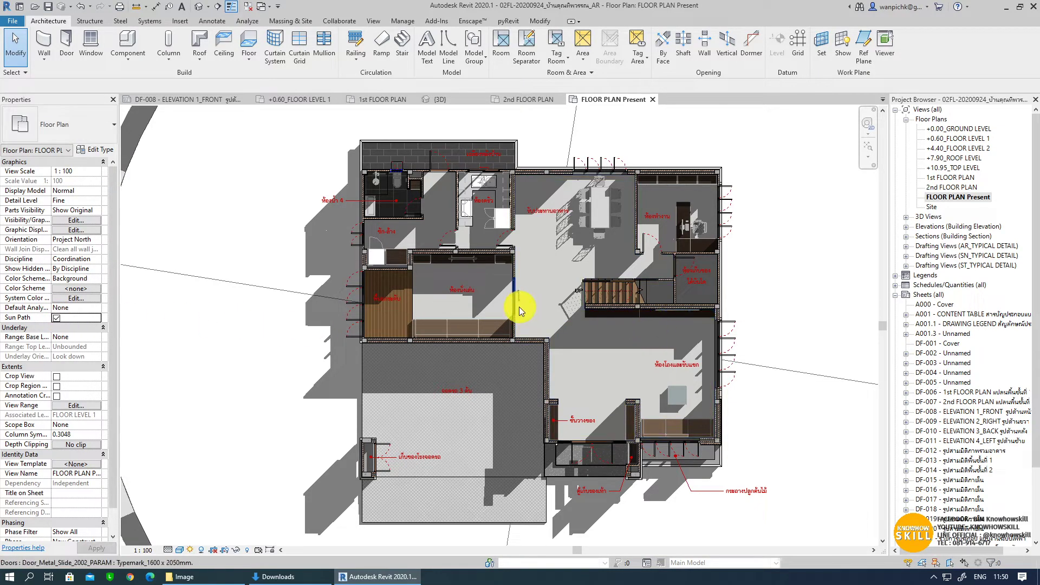
{"action": "scroll", "coordinate": [431, 290], "scroll_direction": "down", "scroll_amount": 2}
{"action": "scroll", "coordinate": [432, 293], "scroll_direction": "down", "scroll_amount": 2}
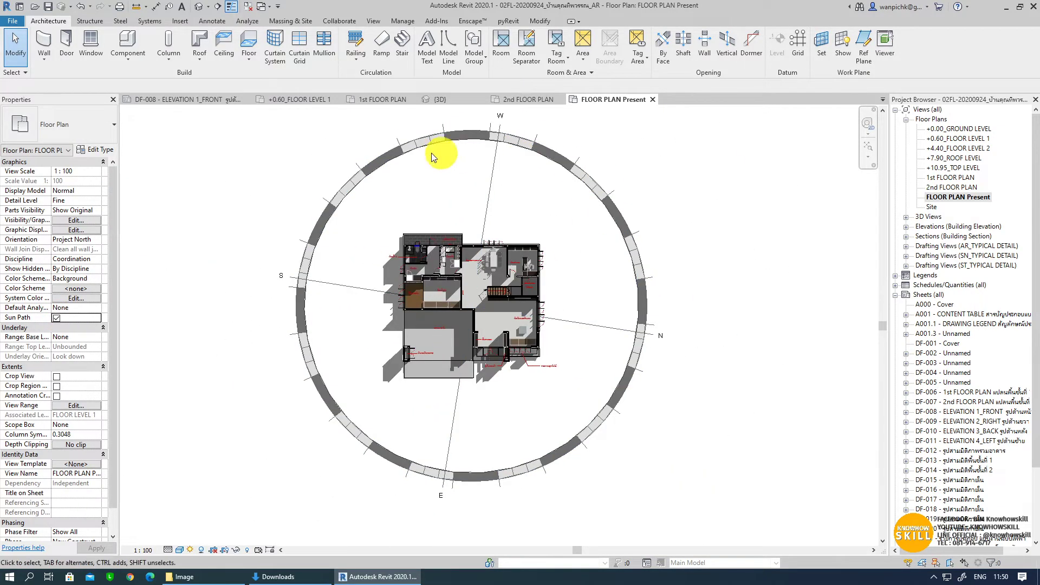
{"action": "scroll", "coordinate": [496, 183], "scroll_direction": "up", "scroll_amount": 1}
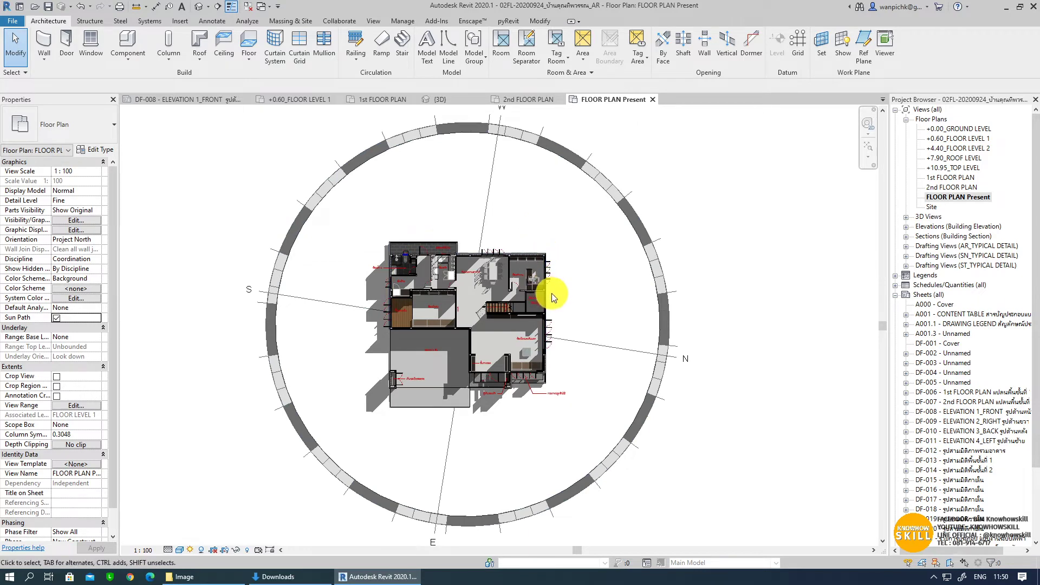
Step: Set Sun Settings to the Lighting study at 135° azimuth and 35° altitude, not relative to view
{"action": "left_click", "coordinate": [191, 550]}
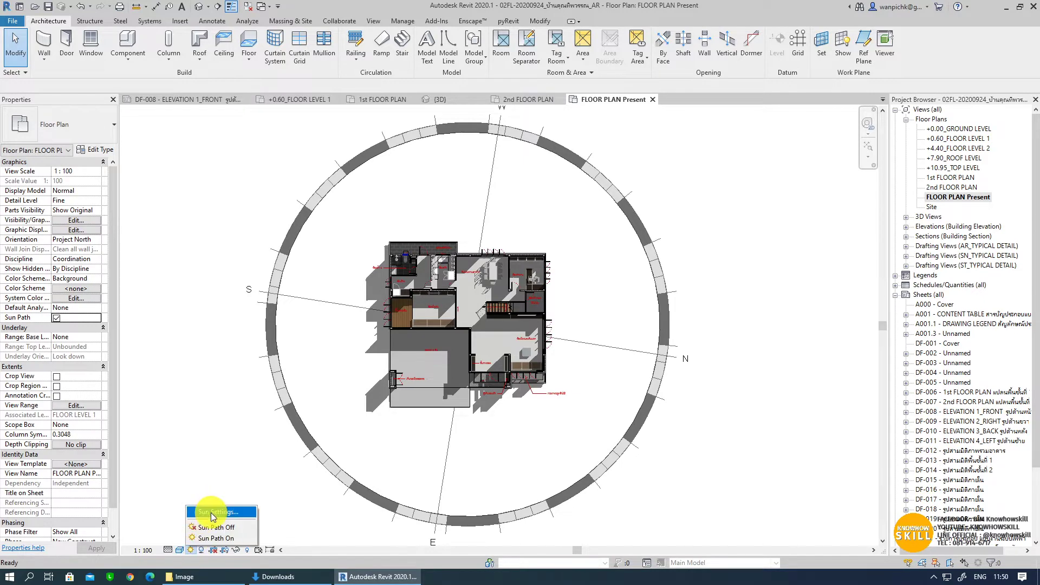
{"action": "left_click", "coordinate": [212, 513]}
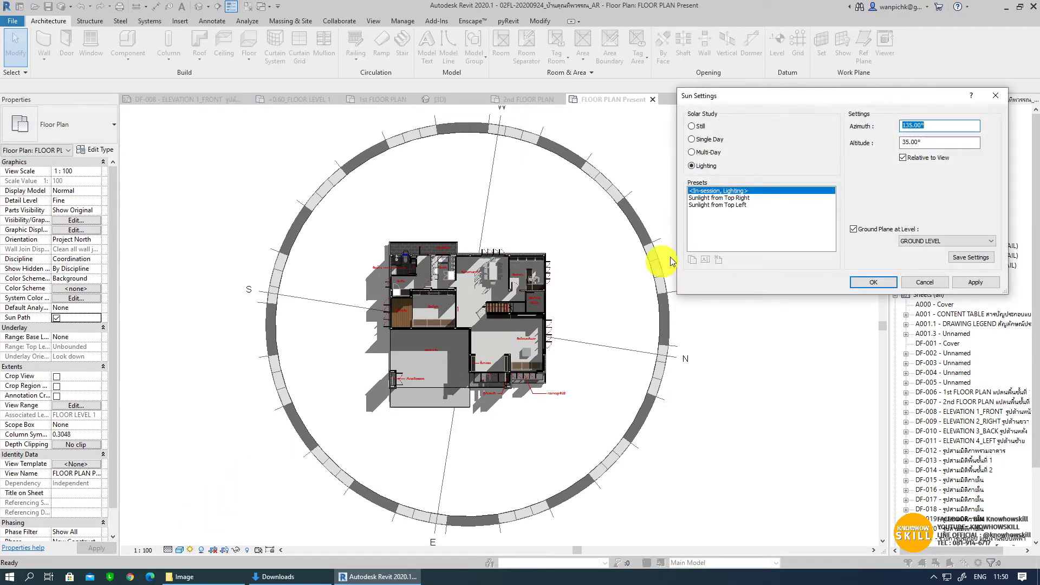
{"action": "left_click", "coordinate": [696, 165]}
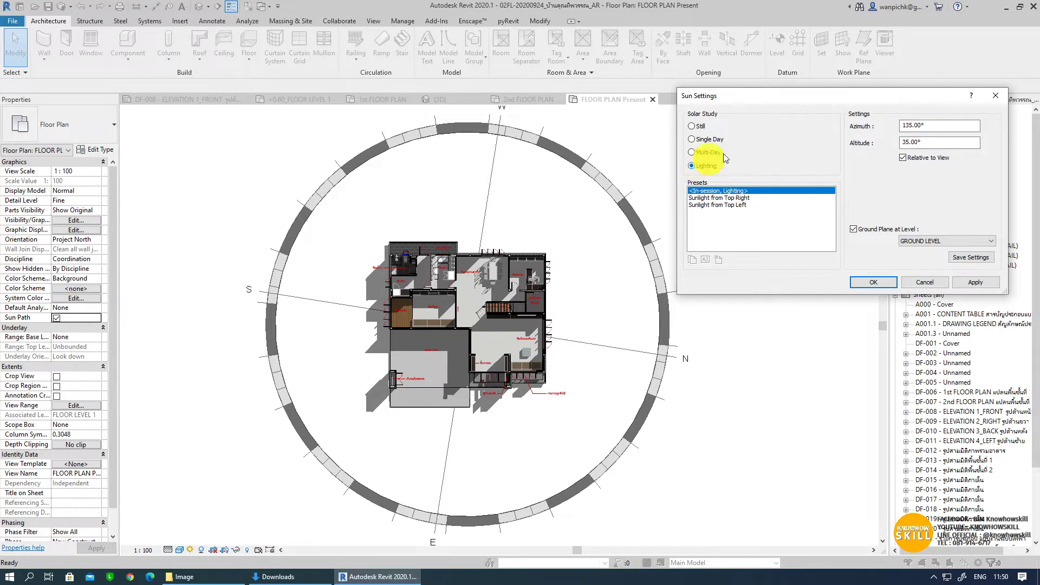
{"action": "left_click", "coordinate": [910, 160]}
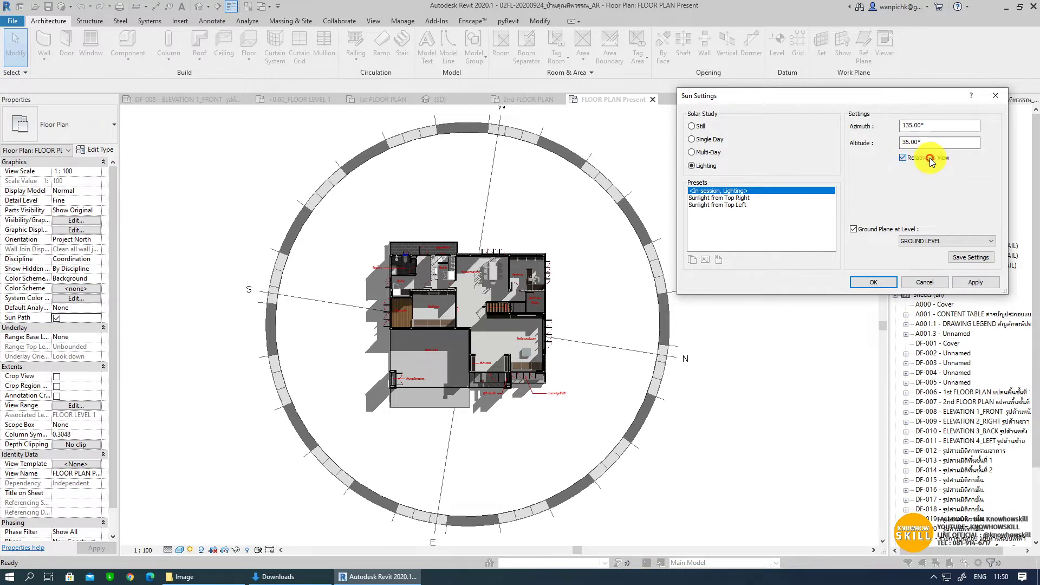
{"action": "left_click", "coordinate": [930, 160]}
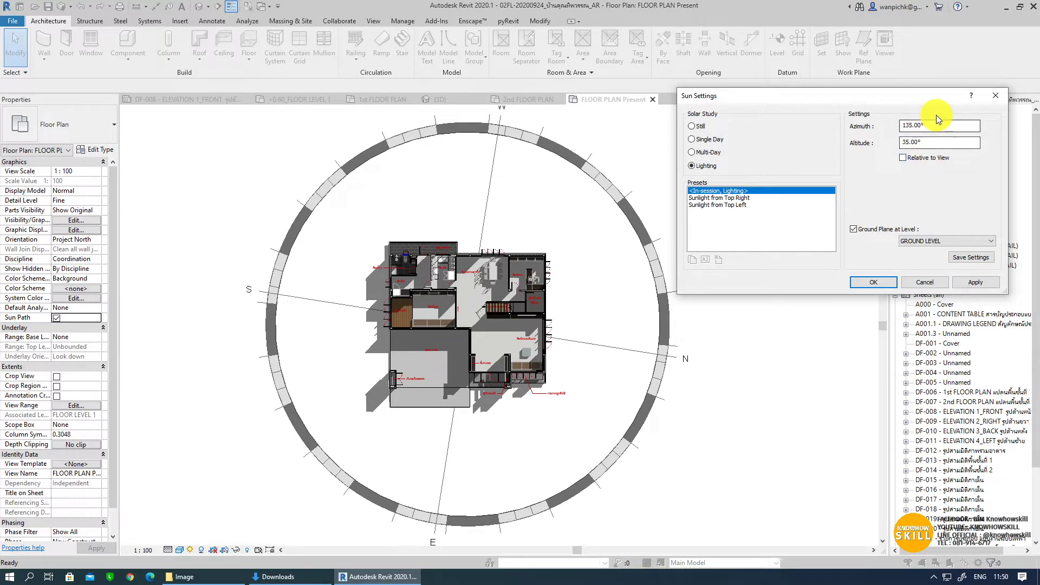
{"action": "left_click", "coordinate": [932, 127]}
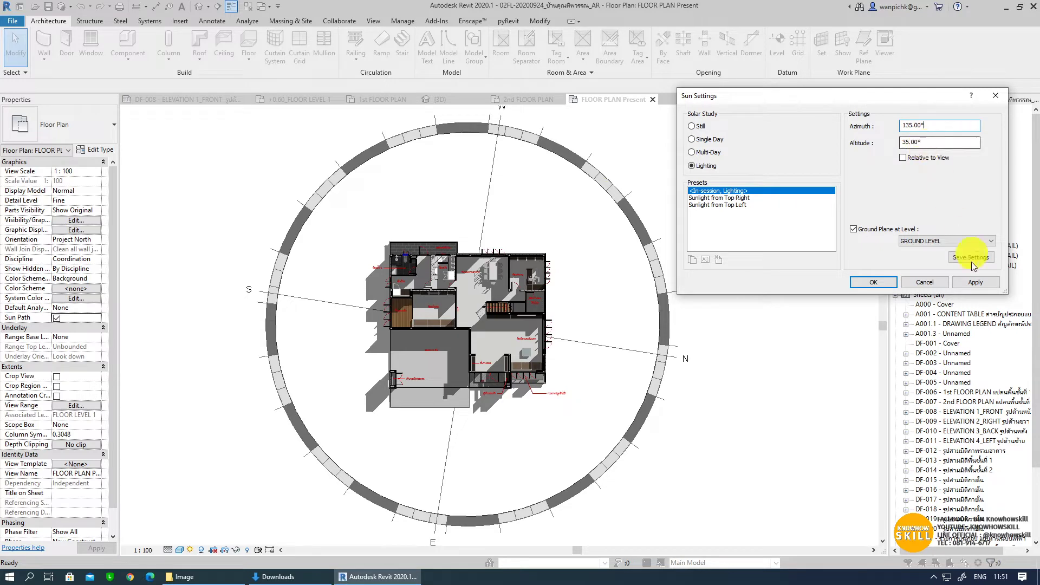
{"action": "left_click", "coordinate": [976, 282]}
{"action": "left_click", "coordinate": [981, 286]}
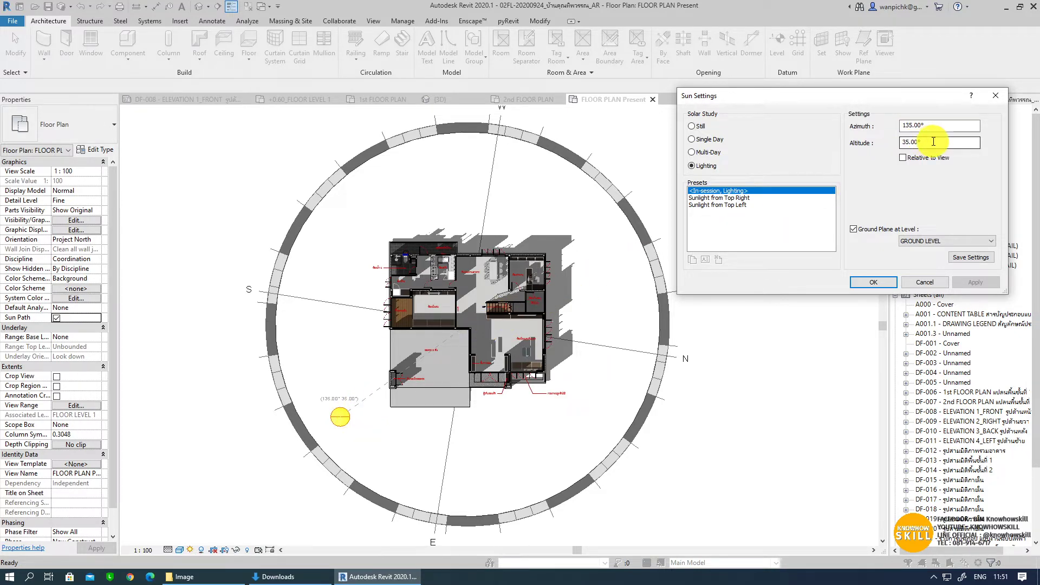
Step: Set the sun altitude to 75° and apply it
{"action": "left_click_drag", "start_coordinate": [935, 143], "coordinate": [857, 149]}
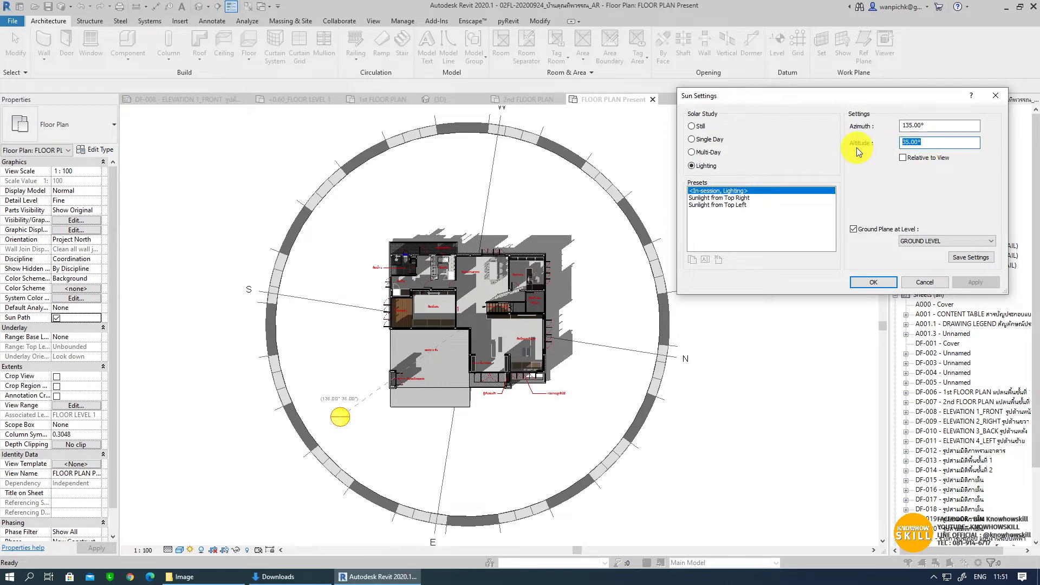
{"action": "type", "text": "75"}
{"action": "left_click", "coordinate": [936, 128]}
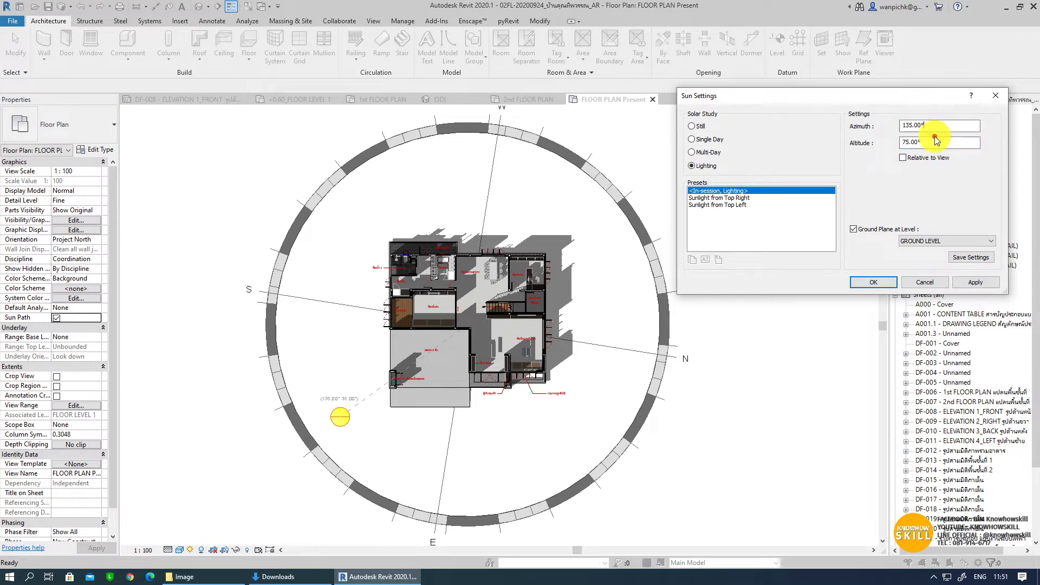
{"action": "left_click", "coordinate": [973, 284]}
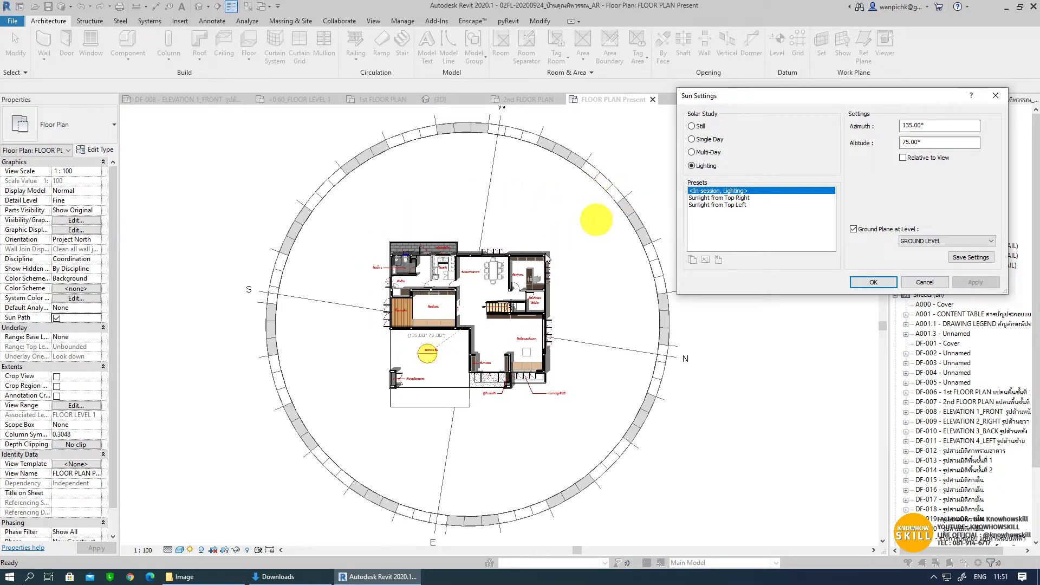
Step: Change the sun azimuth to 270°, then to 300°, applying each
{"action": "left_click_drag", "start_coordinate": [914, 126], "coordinate": [928, 125]}
{"action": "double_click", "coordinate": [928, 125]}
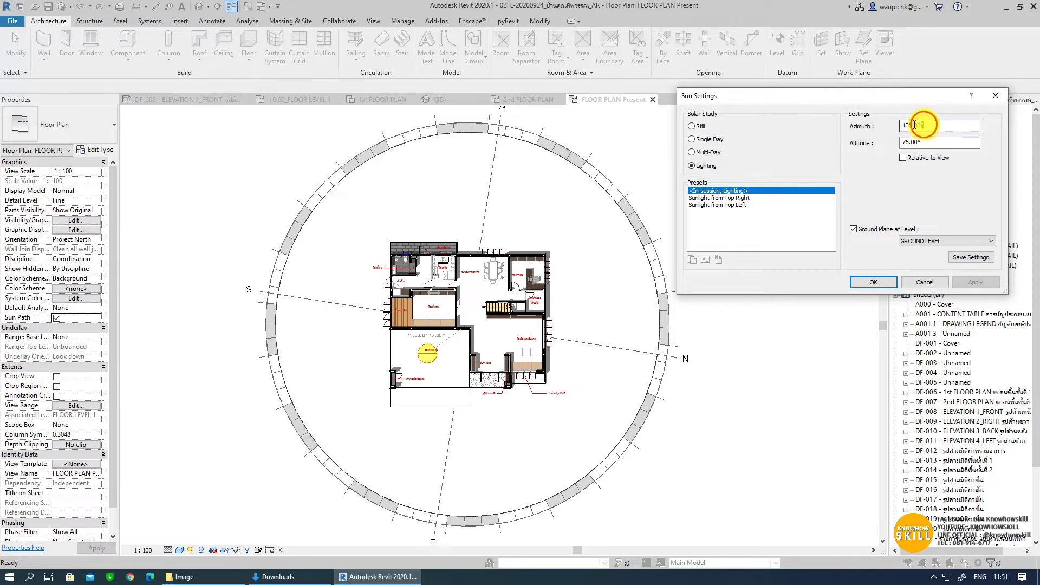
{"action": "type", "text": "270"}
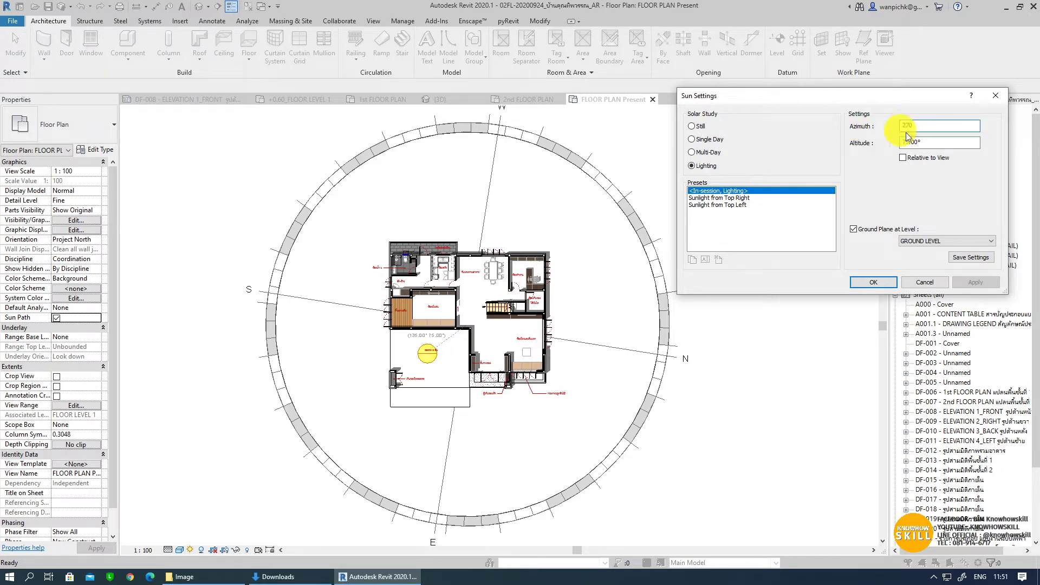
{"action": "left_click", "coordinate": [915, 142]}
{"action": "type", "text": "75"}
{"action": "left_click", "coordinate": [984, 285]}
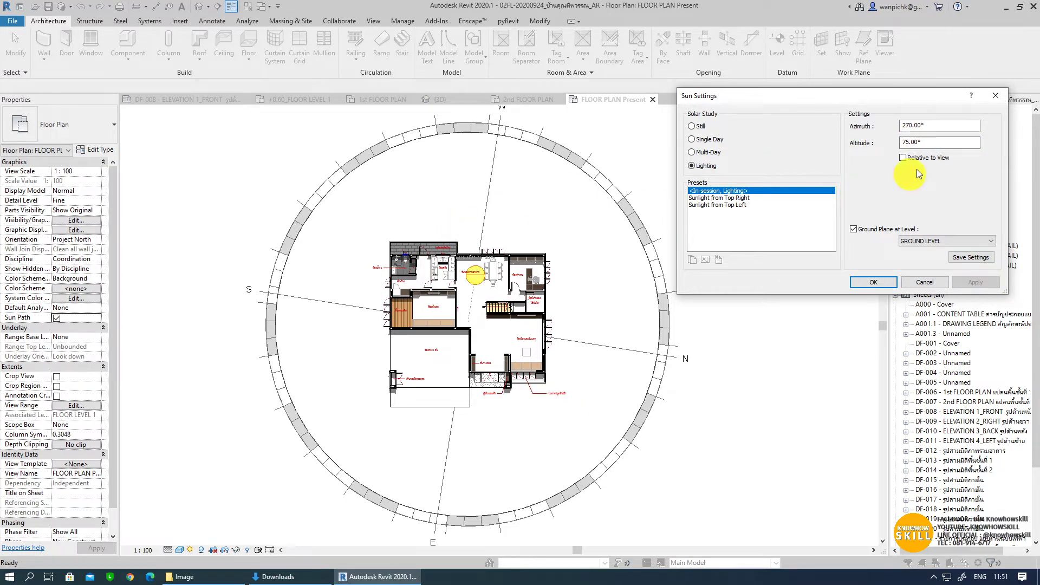
{"action": "double_click", "coordinate": [928, 125]}
{"action": "type", "text": "300"}
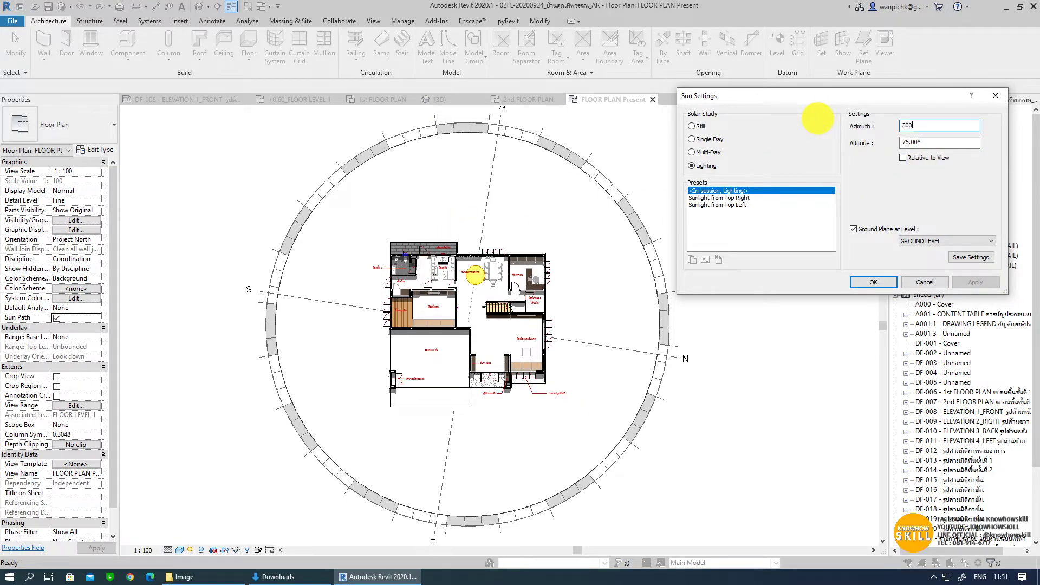
{"action": "left_click", "coordinate": [984, 283]}
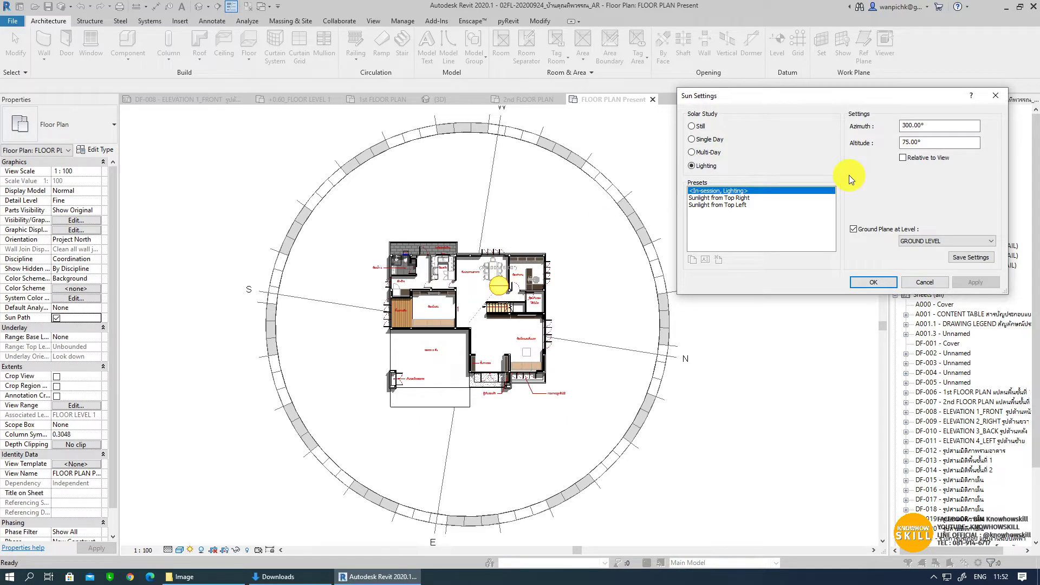
Step: Place the ground plane at GROUND LEVEL
{"action": "left_click", "coordinate": [875, 235]}
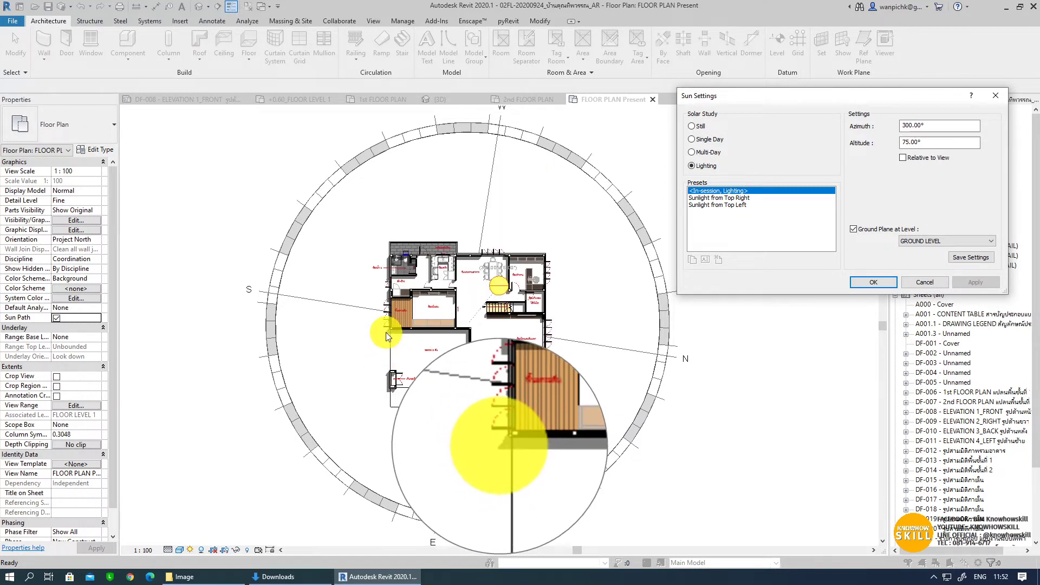
{"action": "left_click", "coordinate": [854, 230]}
{"action": "left_click", "coordinate": [984, 285]}
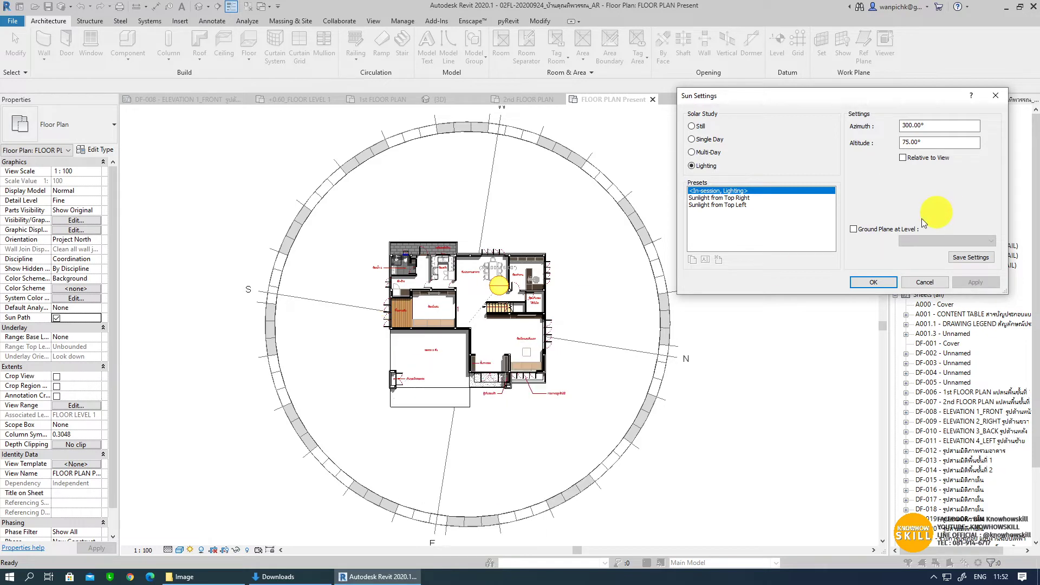
{"action": "left_click", "coordinate": [895, 228]}
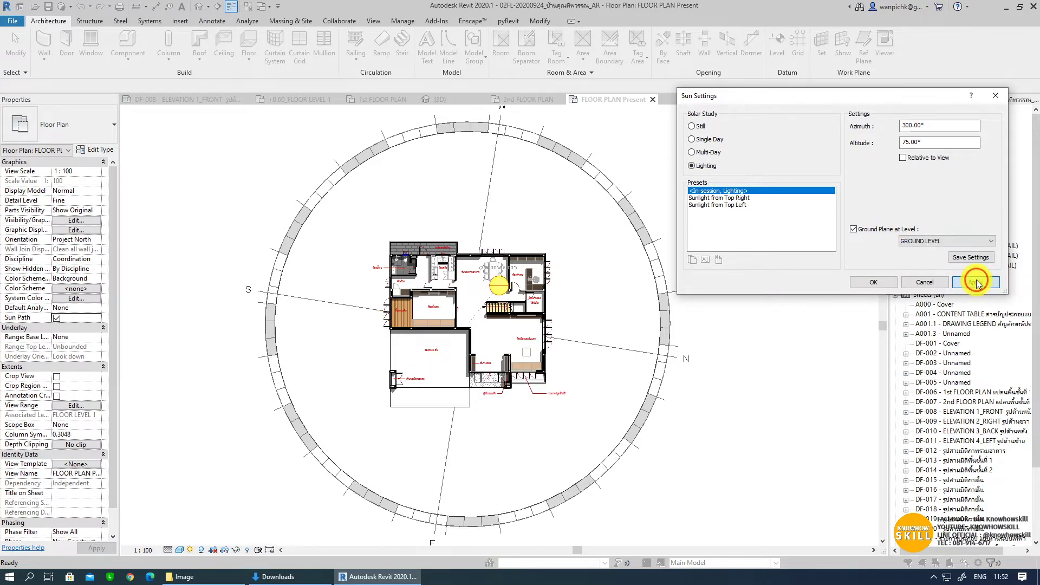
Step: Confirm the sun settings and recentre the shaded house plan in the view
{"action": "left_click", "coordinate": [870, 282]}
{"action": "scroll", "coordinate": [442, 329], "scroll_direction": "up", "scroll_amount": 3}
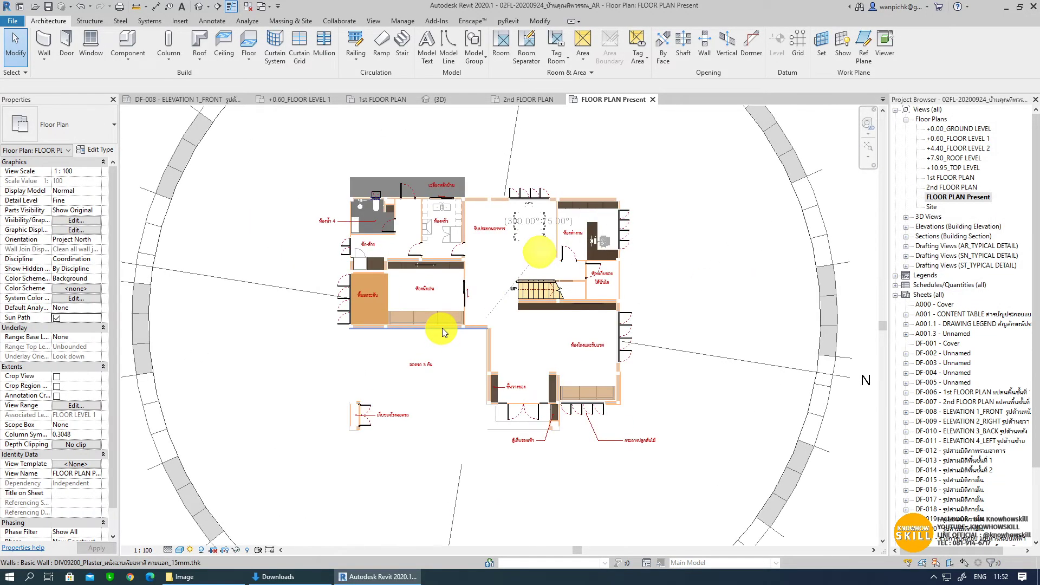
{"action": "scroll", "coordinate": [442, 327], "scroll_direction": "up", "scroll_amount": 1}
{"action": "scroll", "coordinate": [442, 327], "scroll_direction": "down", "scroll_amount": 1}
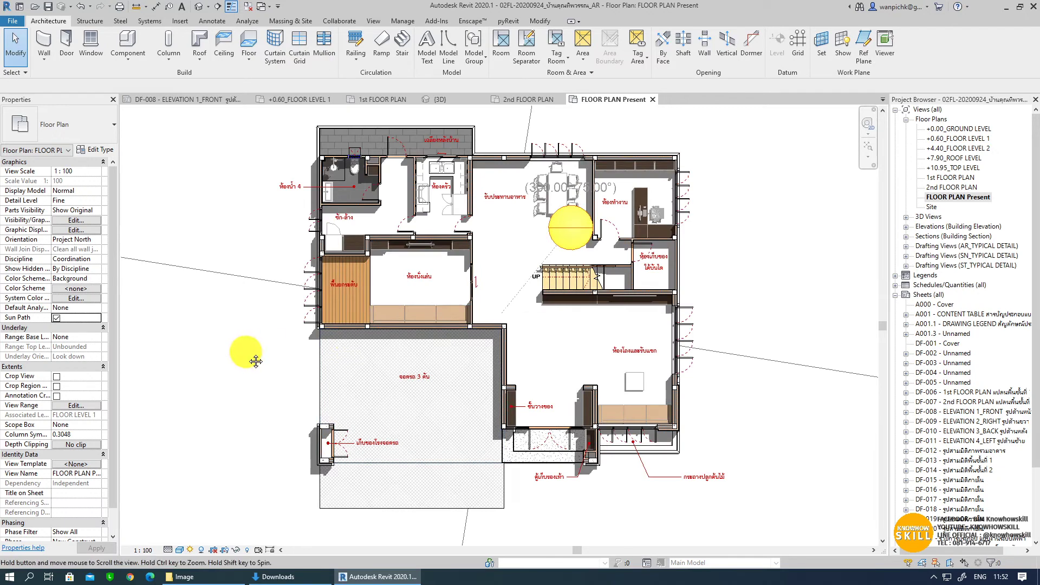
{"action": "middle_click_drag", "start_coordinate": [242, 352], "coordinate": [262, 359]}
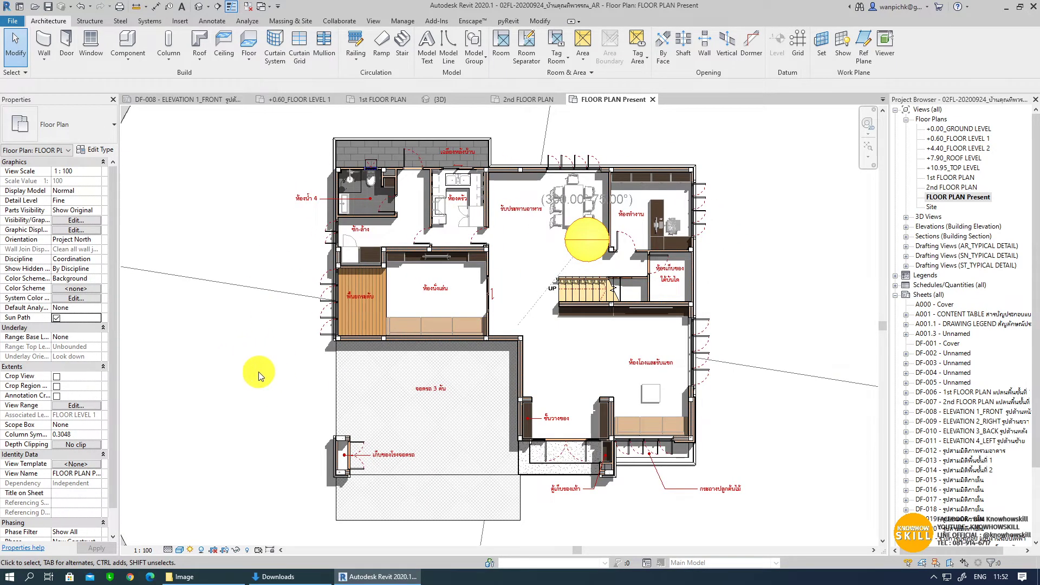
{"action": "left_click", "coordinate": [179, 551]}
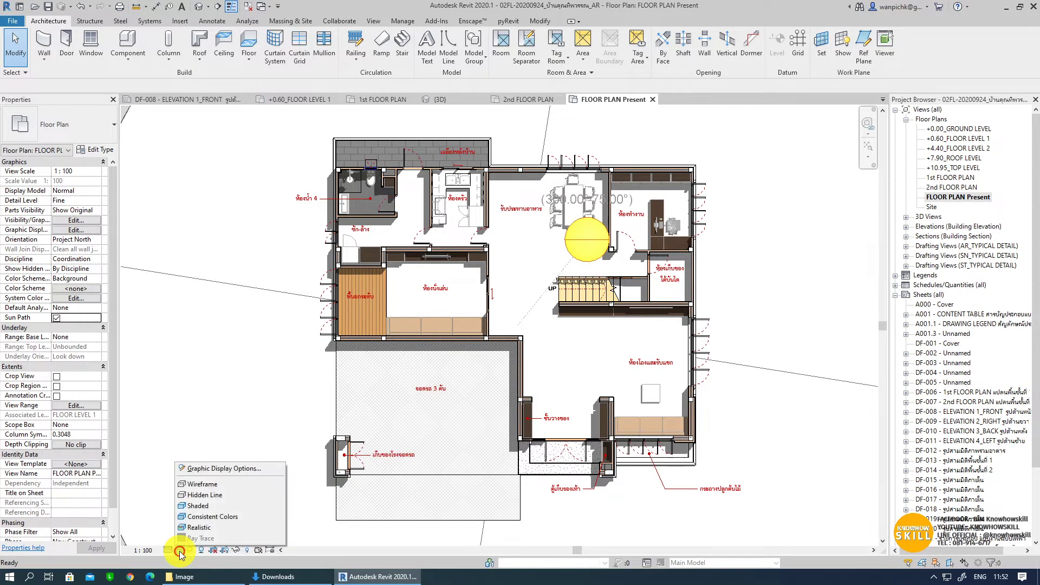
Step: Lower the sun intensity in Graphic Display Options lighting from 20 to 10, then 0
{"action": "left_click", "coordinate": [213, 469]}
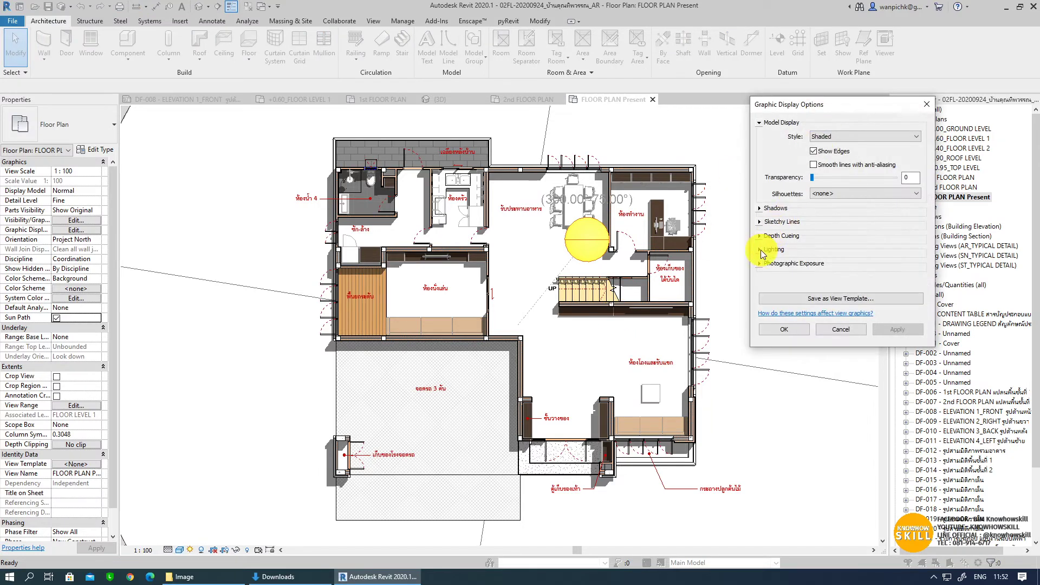
{"action": "left_click", "coordinate": [761, 249]}
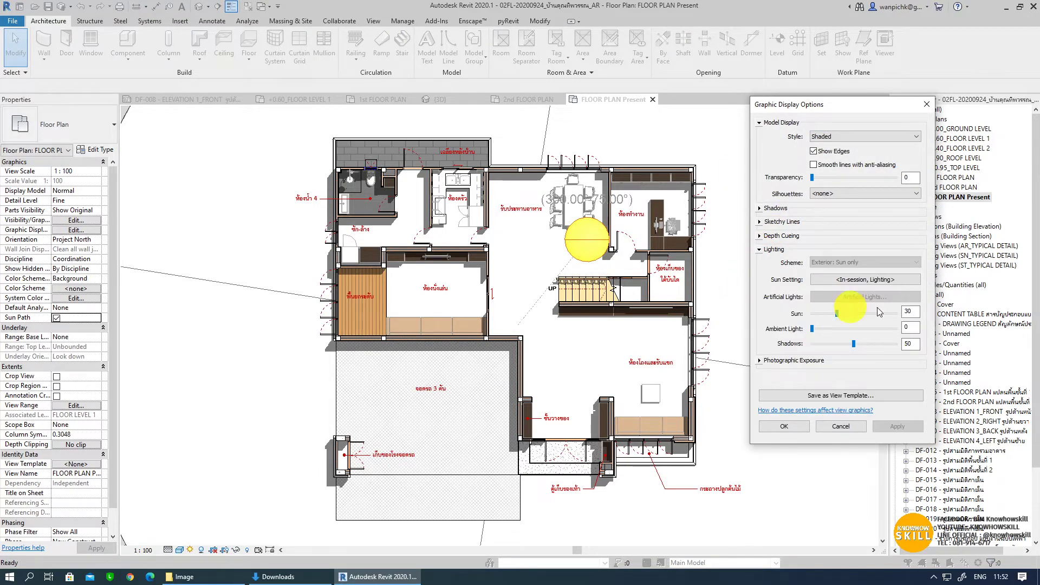
{"action": "double_click", "coordinate": [909, 310]}
{"action": "type", "text": "20"}
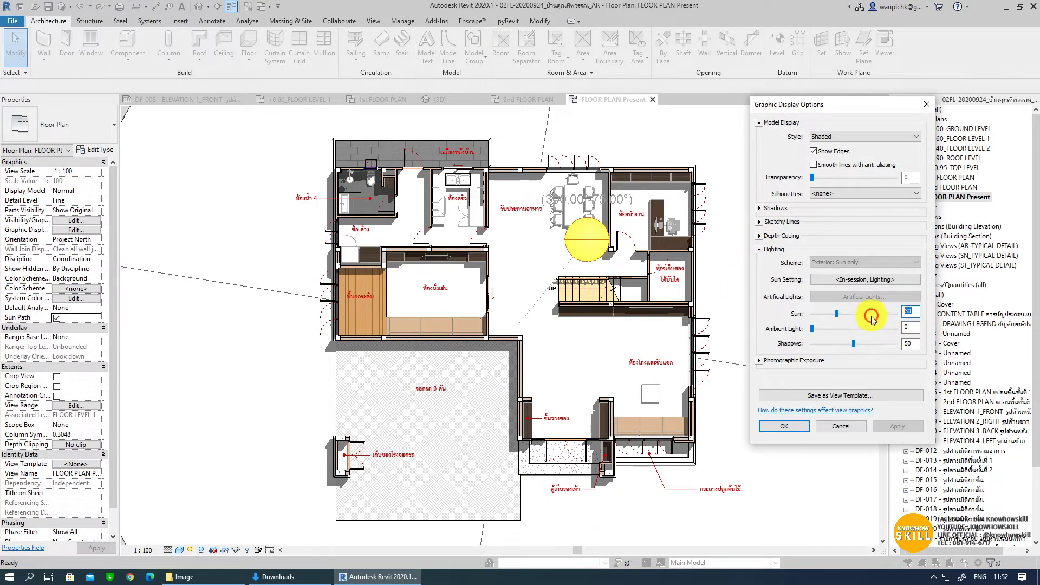
{"action": "left_click", "coordinate": [913, 327]}
{"action": "left_click", "coordinate": [897, 427]}
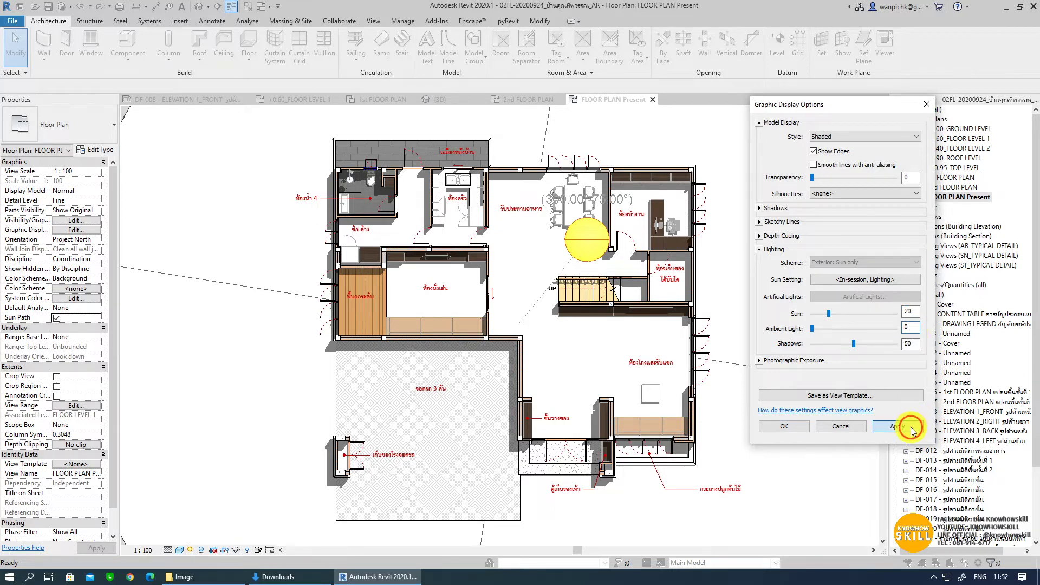
{"action": "double_click", "coordinate": [911, 311]}
{"action": "type", "text": "10"}
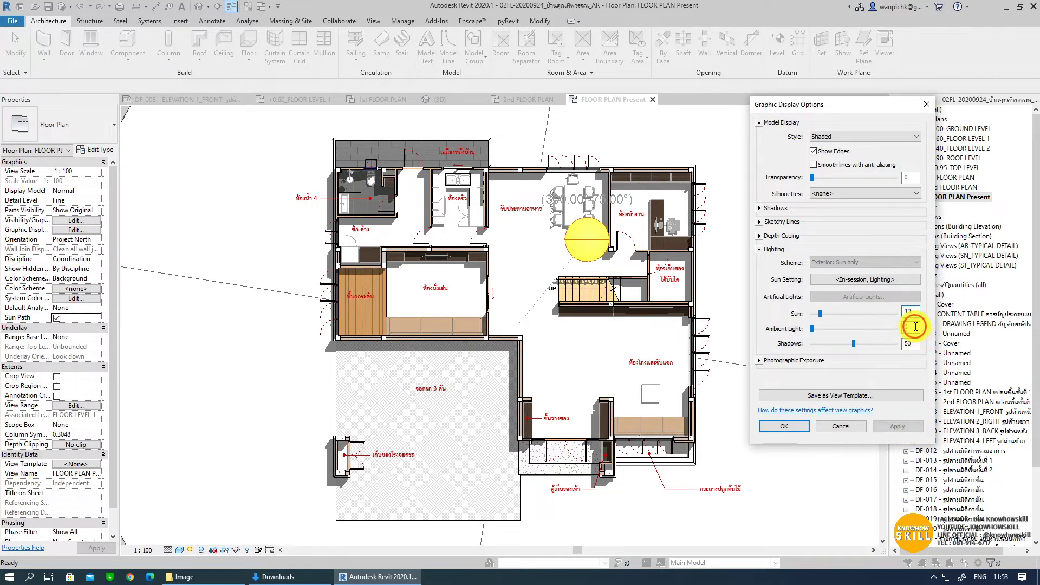
{"action": "left_click", "coordinate": [896, 426]}
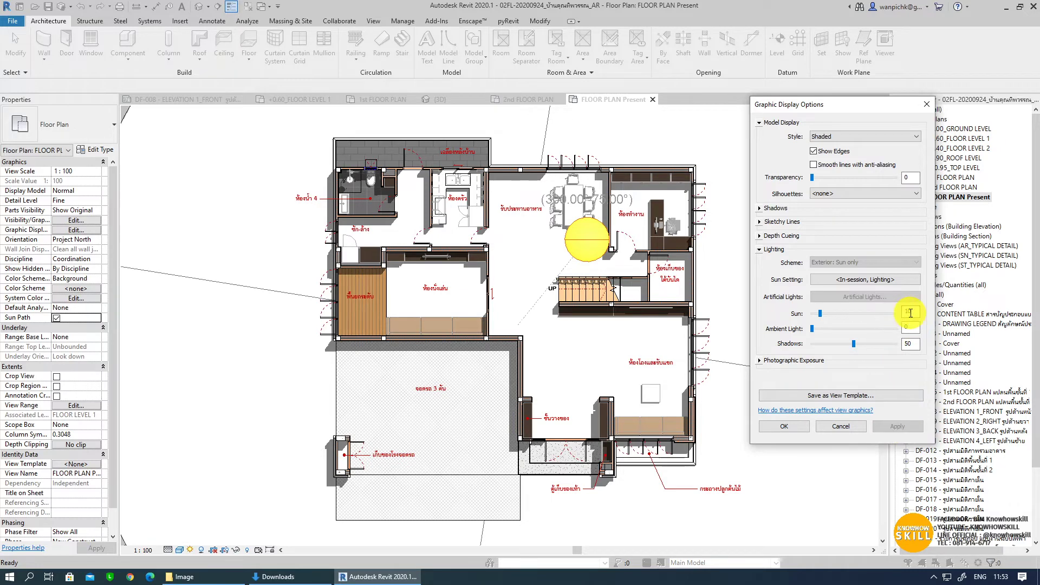
{"action": "type", "text": "0"}
{"action": "left_click", "coordinate": [912, 327]}
{"action": "left_click", "coordinate": [891, 428]}
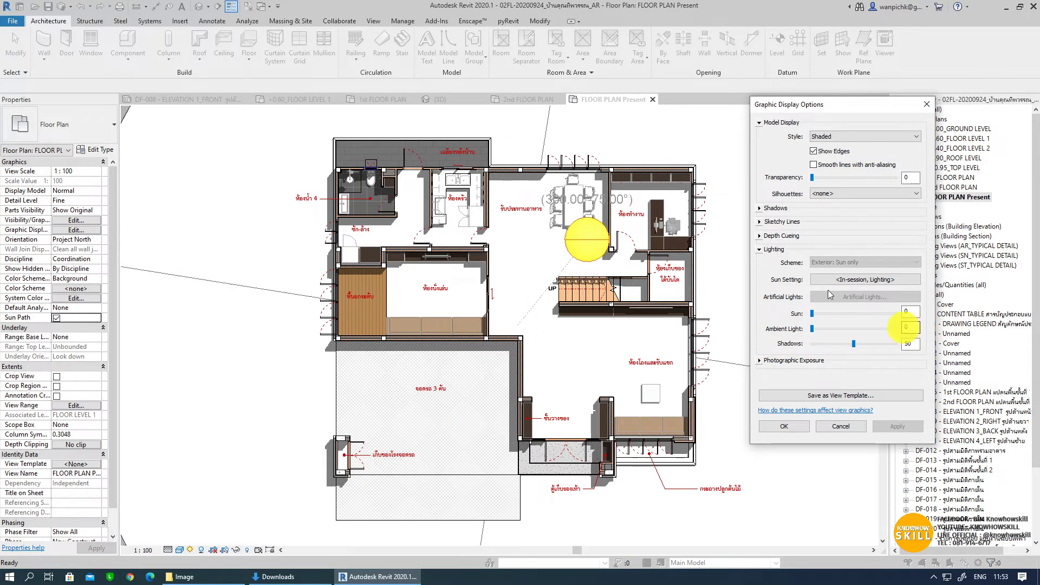
Step: Set the shadow intensity to 25 and keep the lighting changes with OK
{"action": "left_click_drag", "start_coordinate": [919, 343], "coordinate": [889, 345]}
{"action": "type", "text": "25"}
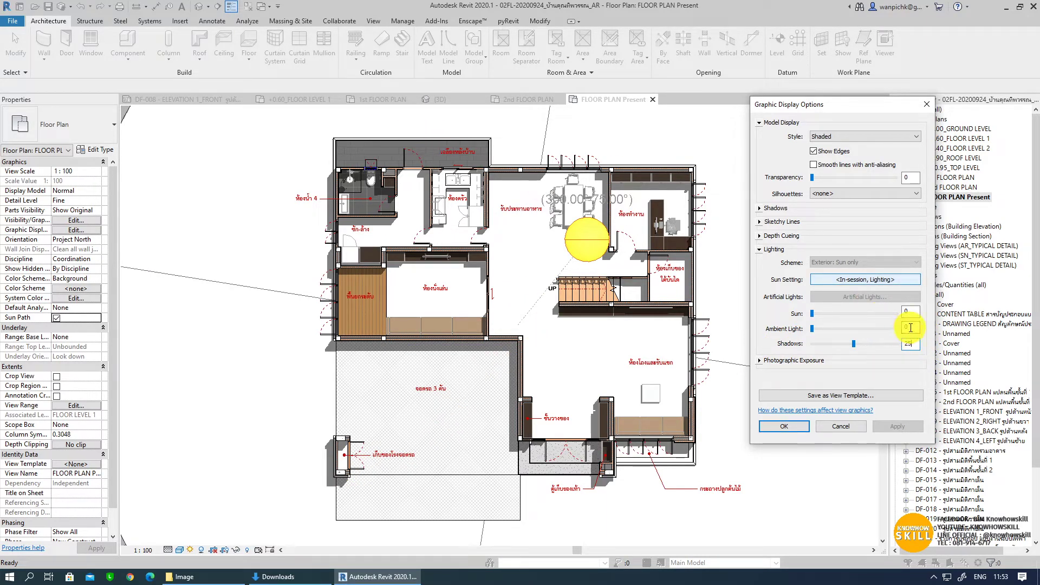
{"action": "left_click", "coordinate": [893, 426]}
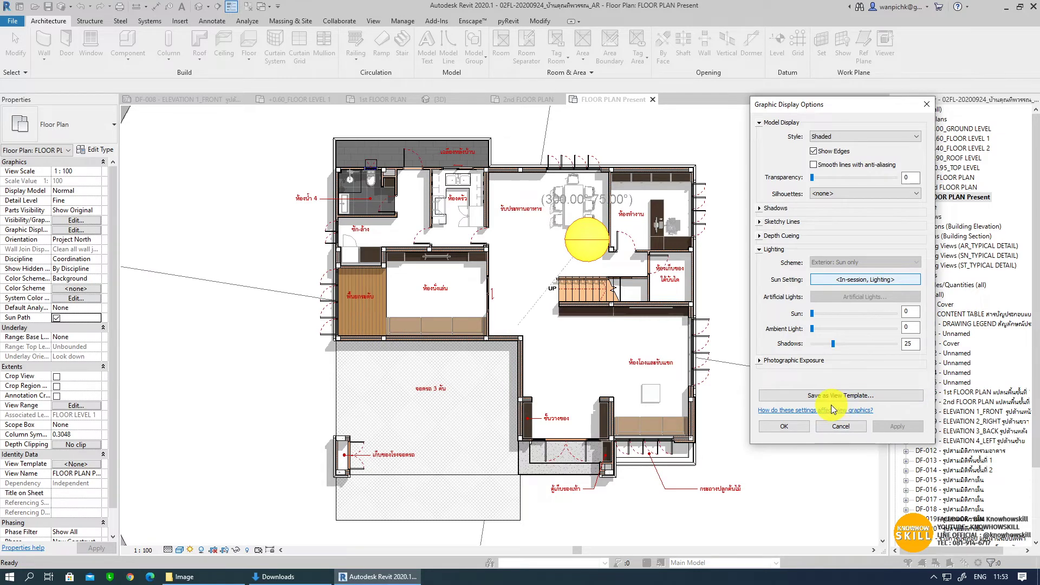
{"action": "left_click", "coordinate": [783, 428]}
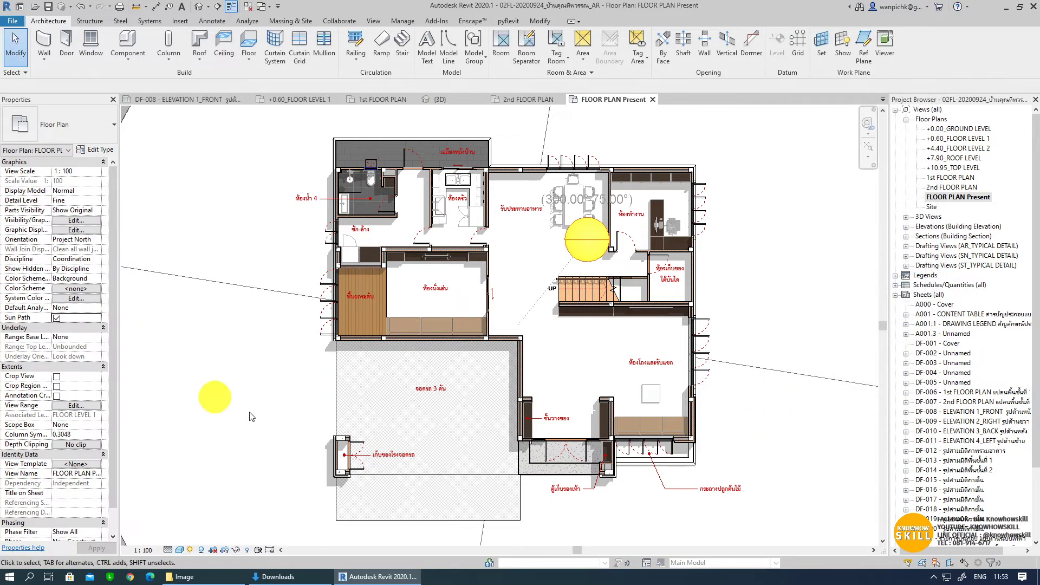
Step: Uncheck Sun Path in the view's properties, then zoom in toward the bathroom area
{"action": "scroll", "coordinate": [469, 414], "scroll_direction": "down", "scroll_amount": 3}
{"action": "scroll", "coordinate": [347, 362], "scroll_direction": "up", "scroll_amount": 2}
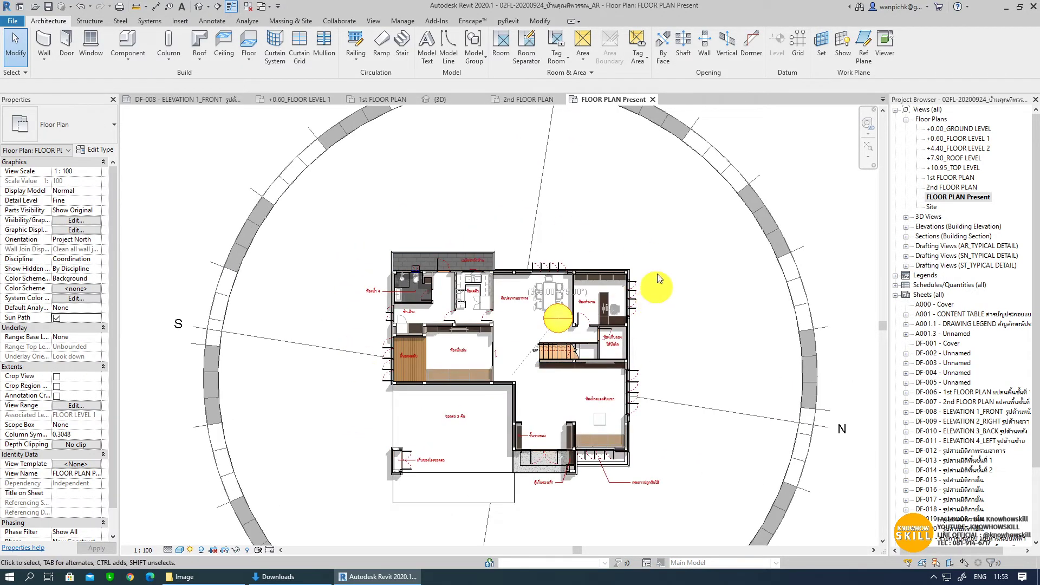
{"action": "left_click", "coordinate": [57, 318]}
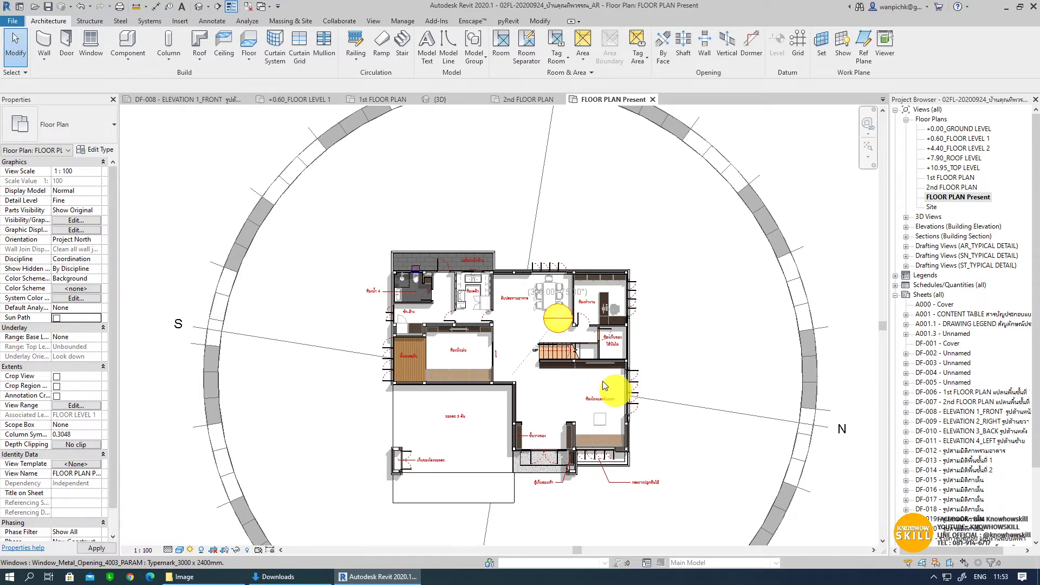
{"action": "scroll", "coordinate": [493, 456], "scroll_direction": "up", "scroll_amount": 2}
{"action": "scroll", "coordinate": [493, 456], "scroll_direction": "up", "scroll_amount": 1}
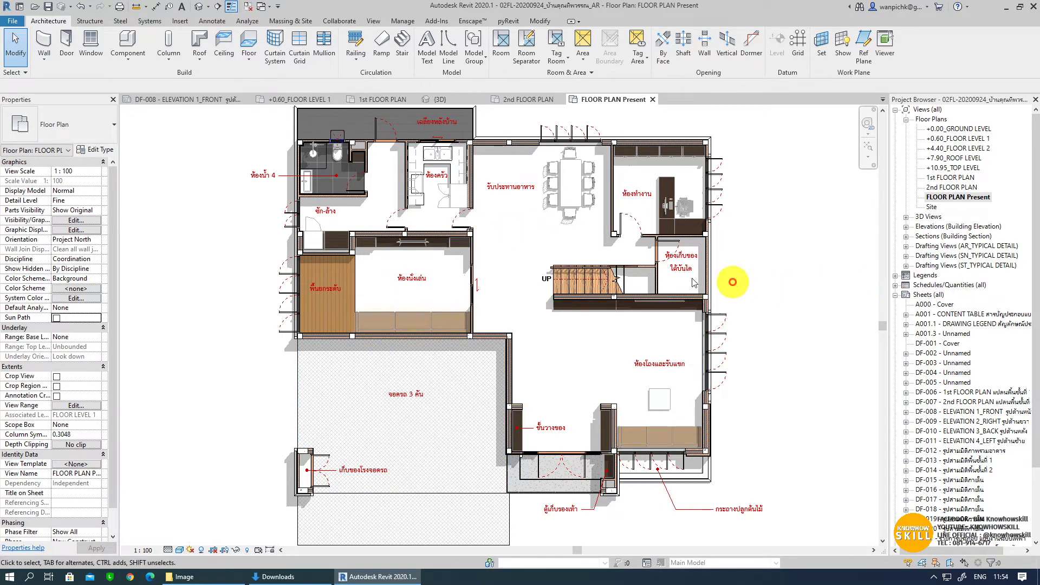
{"action": "scroll", "coordinate": [279, 325], "scroll_direction": "up", "scroll_amount": 2}
Step: Select the ห้องน้ำ 4 bathroom floor and add the เฉลียงหลังบ้าน terrace floor to the selection
{"action": "scroll", "coordinate": [285, 297], "scroll_direction": "up", "scroll_amount": 2}
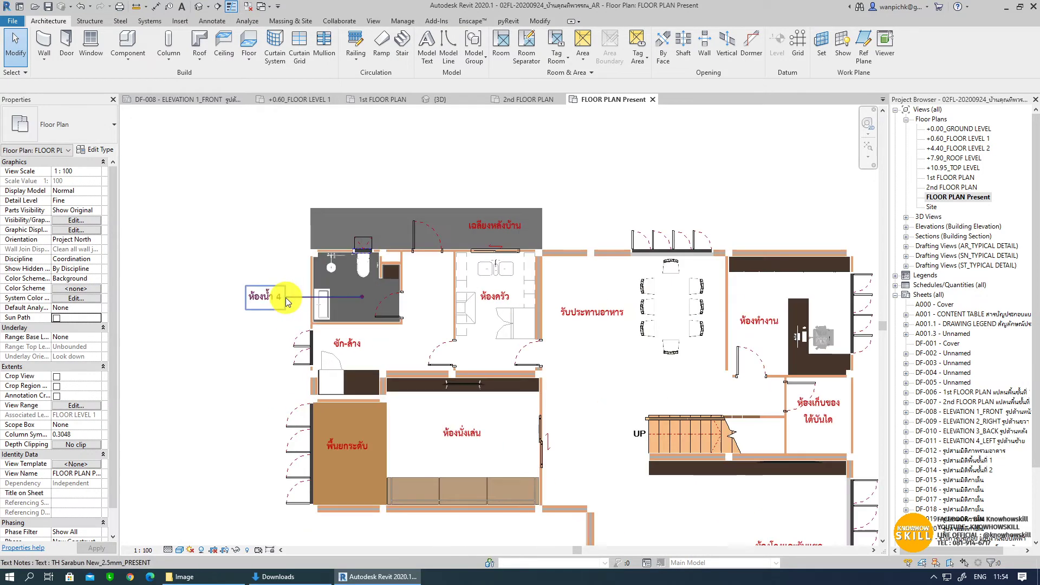
{"action": "scroll", "coordinate": [337, 281], "scroll_direction": "up", "scroll_amount": 2}
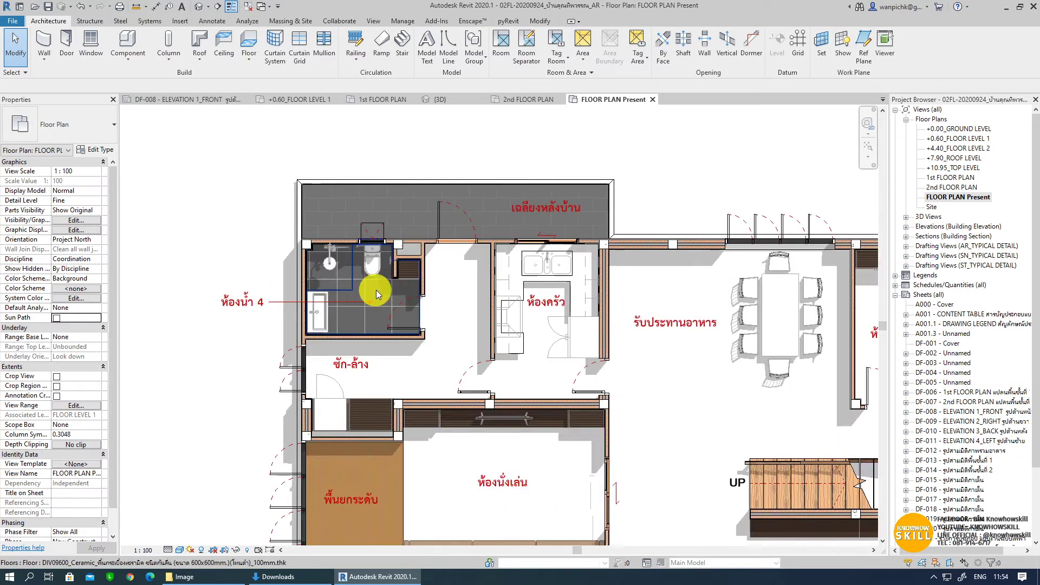
{"action": "left_click", "coordinate": [368, 292]}
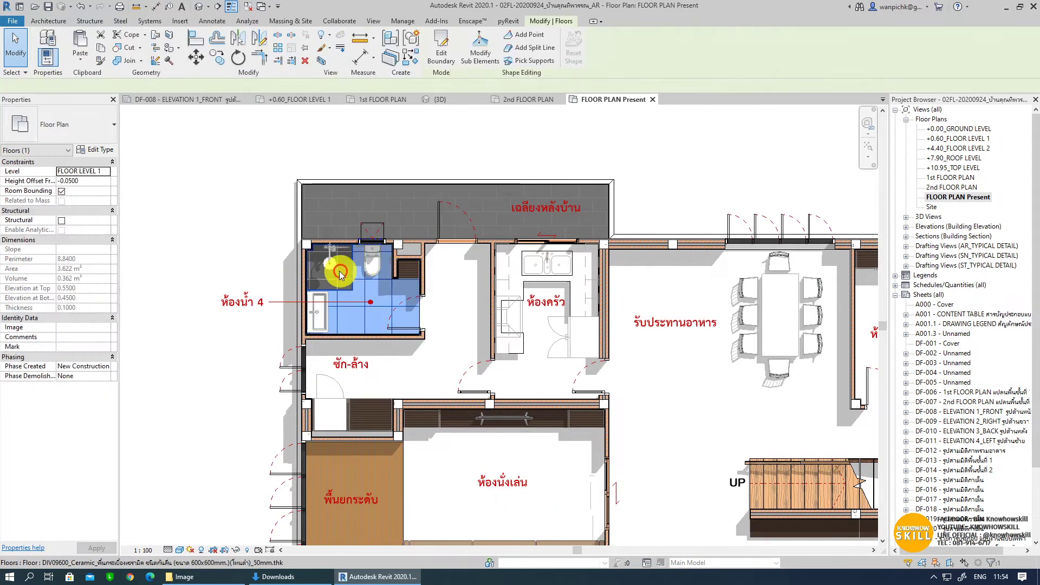
{"action": "scroll", "coordinate": [337, 269], "scroll_direction": "up", "scroll_amount": 2}
{"action": "left_click", "coordinate": [425, 193], "text": "ctrl"}
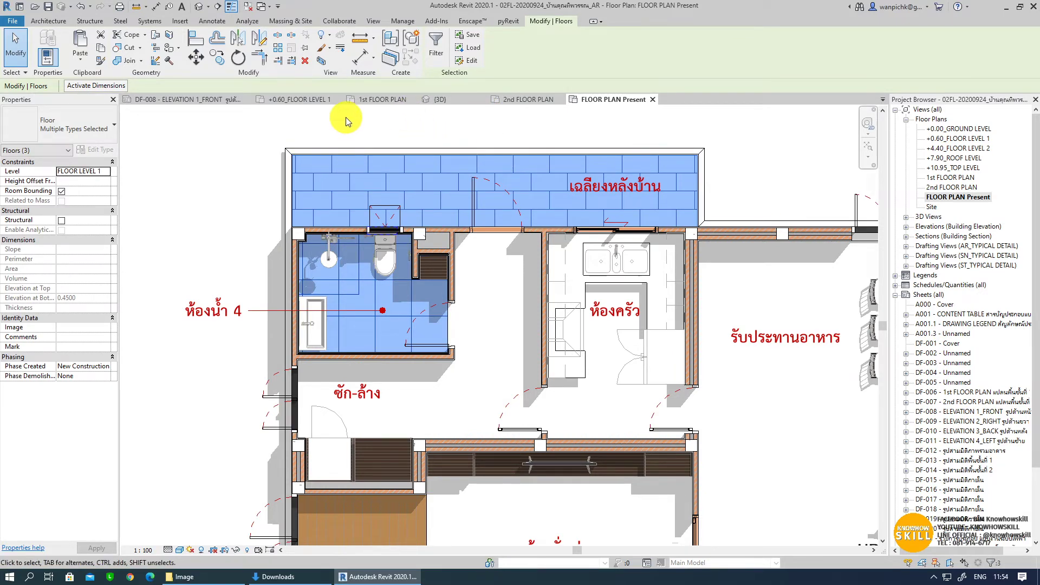
Step: Override the floors' background surface pattern with orange PANTONE 7413 C
{"action": "left_click", "coordinate": [327, 47]}
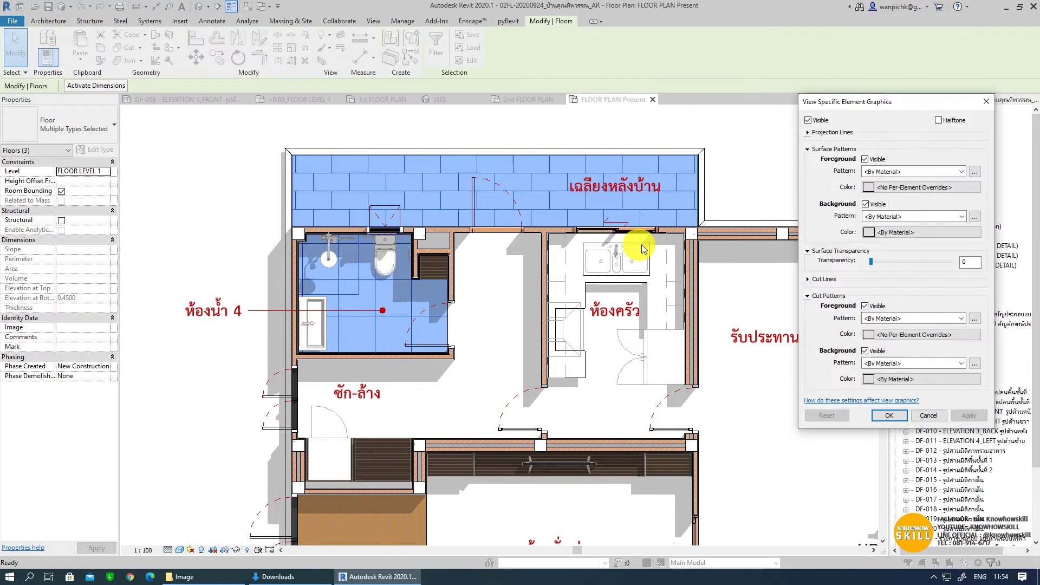
{"action": "left_click", "coordinate": [861, 206]}
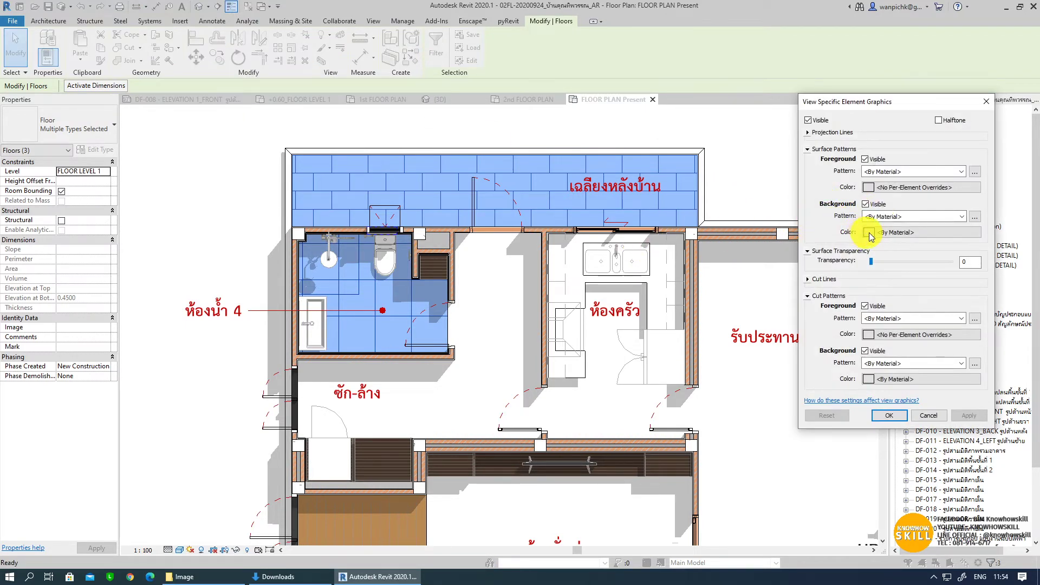
{"action": "left_click", "coordinate": [887, 232]}
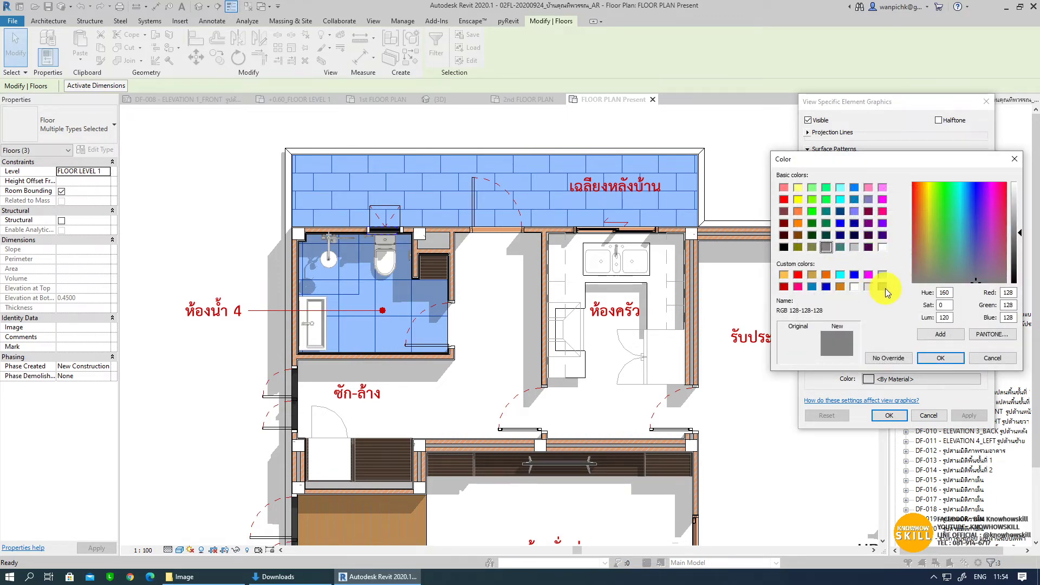
{"action": "left_click", "coordinate": [838, 287]}
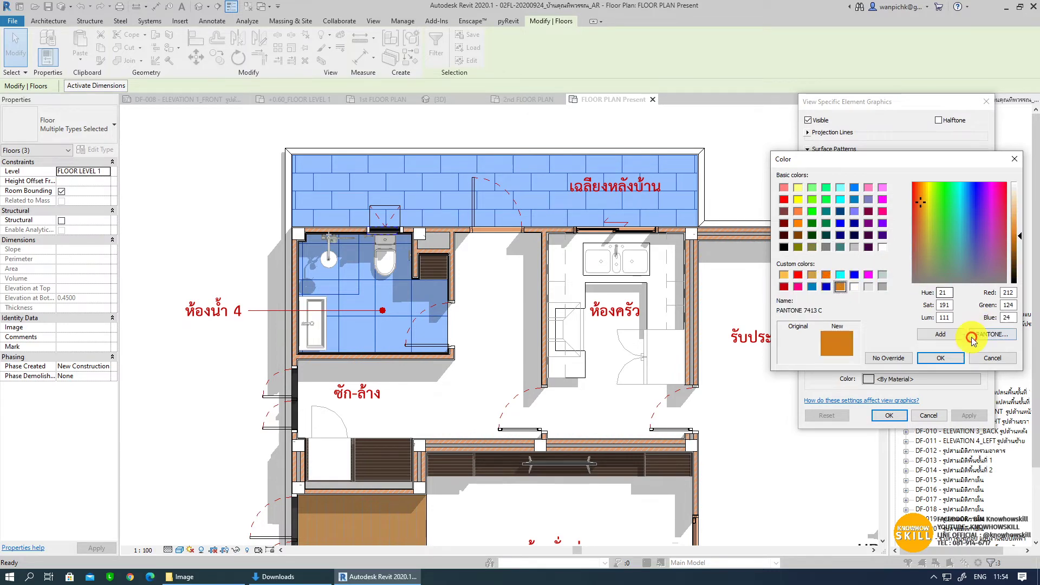
{"action": "left_click", "coordinate": [939, 358]}
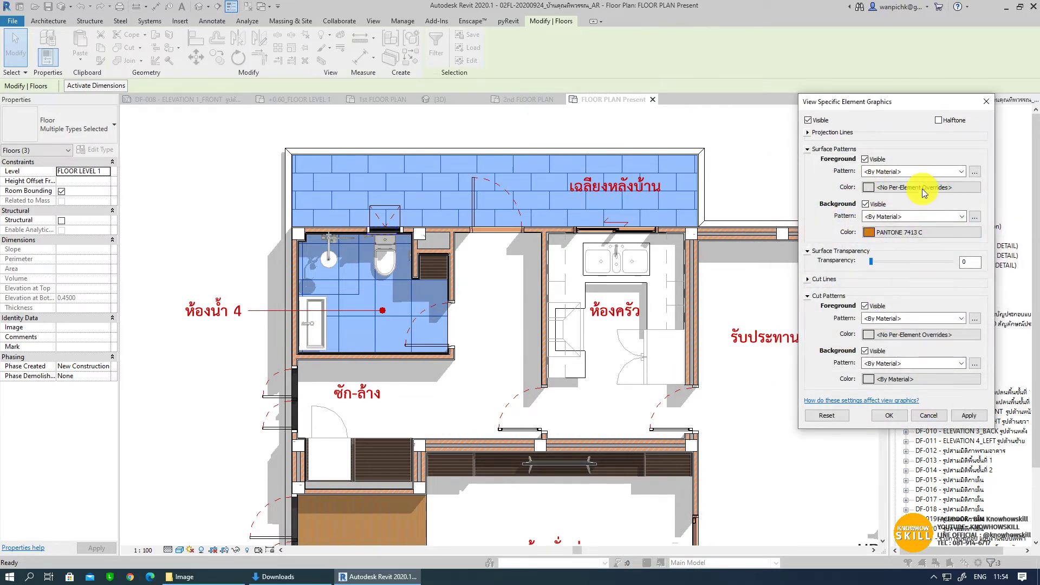
{"action": "left_click", "coordinate": [969, 416]}
{"action": "left_click", "coordinate": [894, 418]}
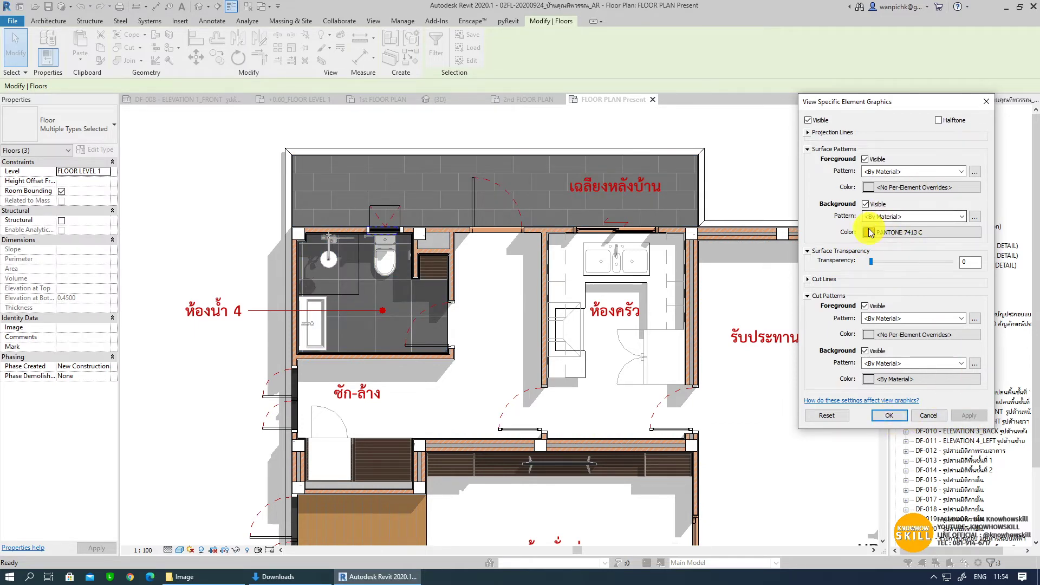
Step: Change the floor background pattern to Solid fill in a light grey
{"action": "left_click", "coordinate": [914, 218]}
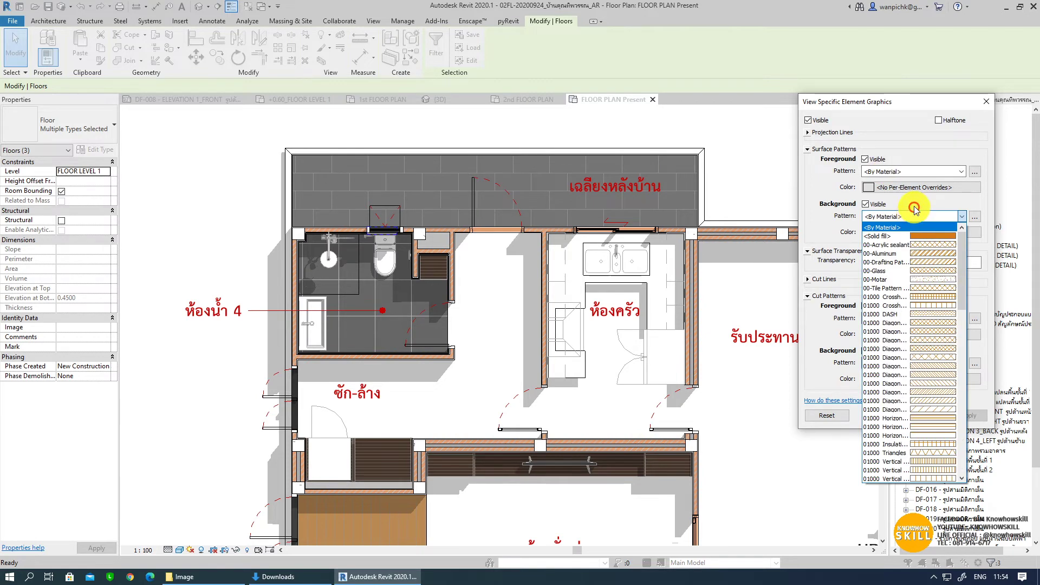
{"action": "left_click", "coordinate": [897, 239]}
{"action": "left_click", "coordinate": [969, 415]}
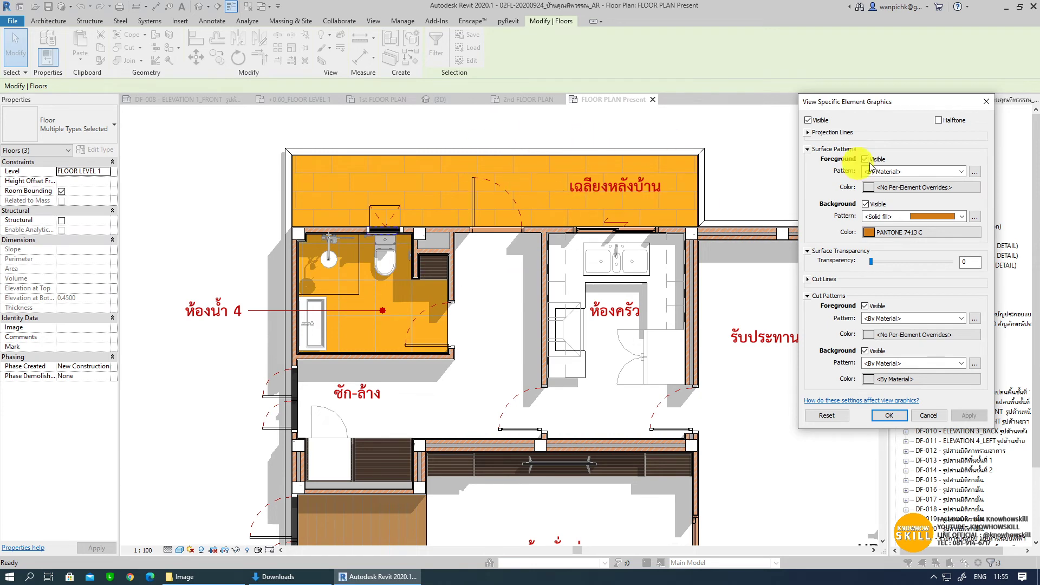
{"action": "left_click", "coordinate": [928, 232]}
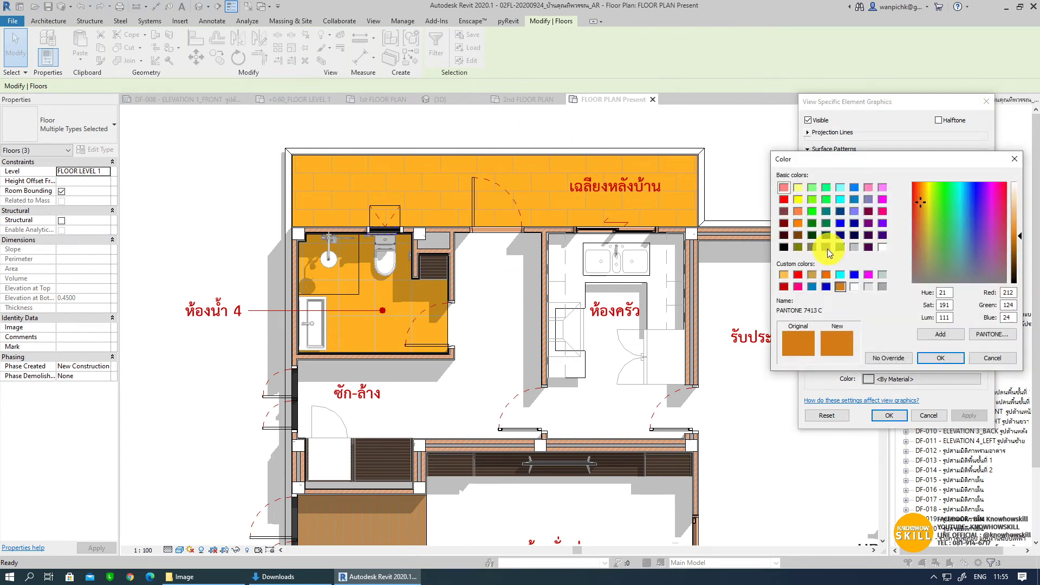
{"action": "left_click", "coordinate": [827, 249]}
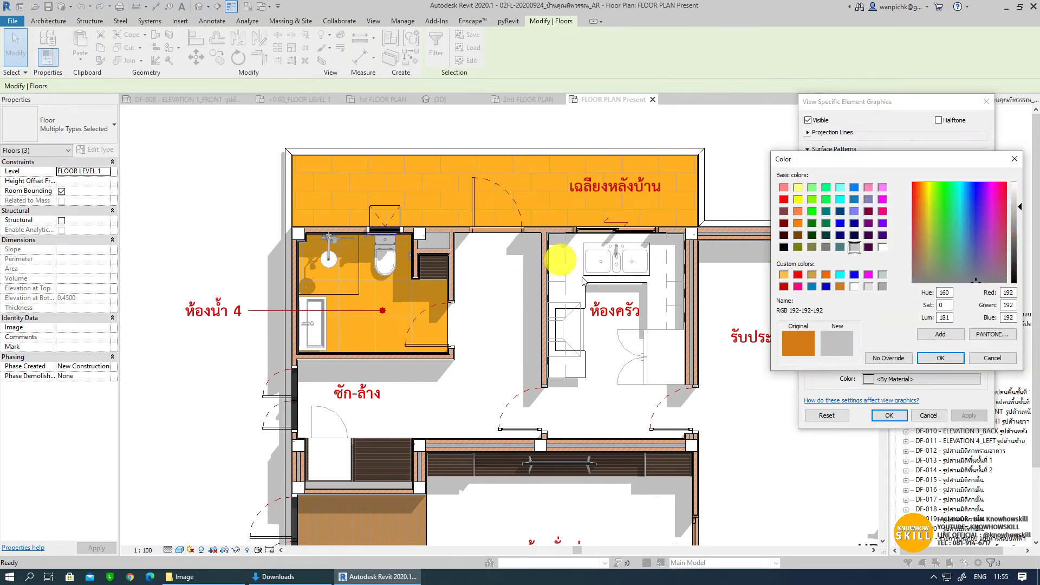
{"action": "left_click", "coordinate": [940, 359]}
{"action": "left_click", "coordinate": [964, 416]}
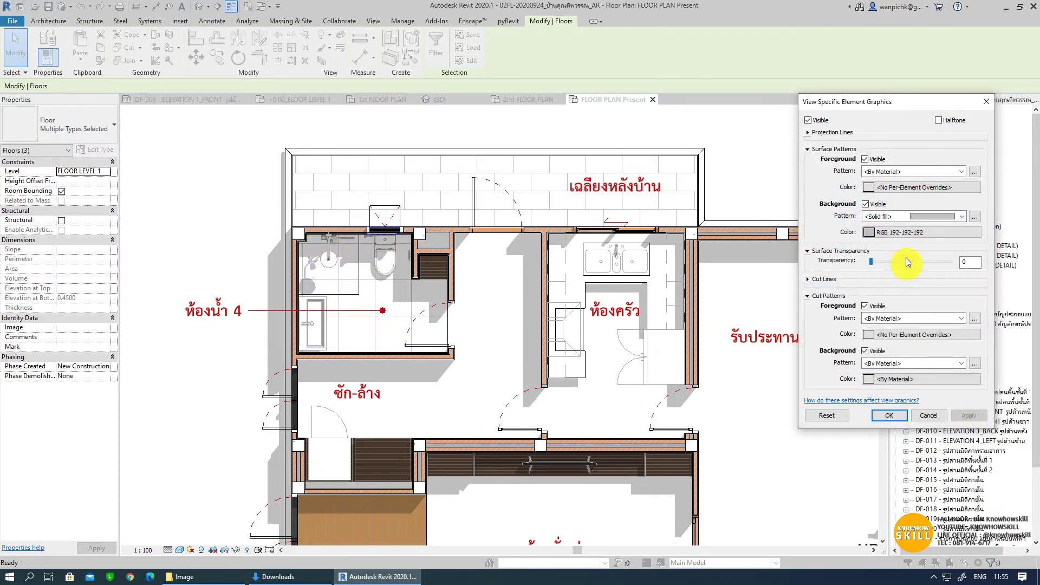
Step: Darken the solid fill to grey RGB 103-103-103 and confirm the override
{"action": "left_click", "coordinate": [904, 232]}
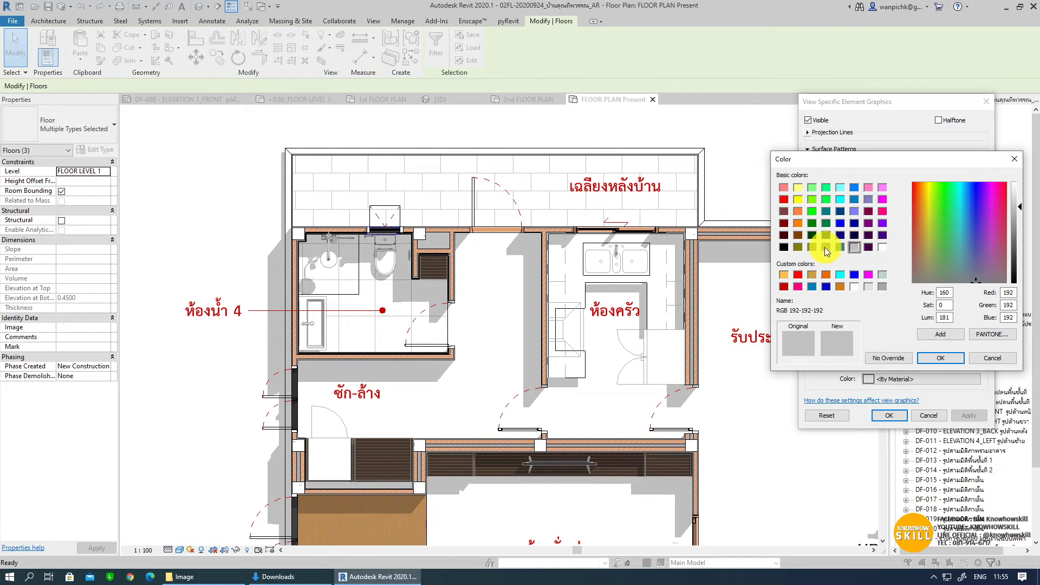
{"action": "left_click", "coordinate": [826, 247]}
{"action": "left_click_drag", "start_coordinate": [1011, 232], "coordinate": [1021, 245]}
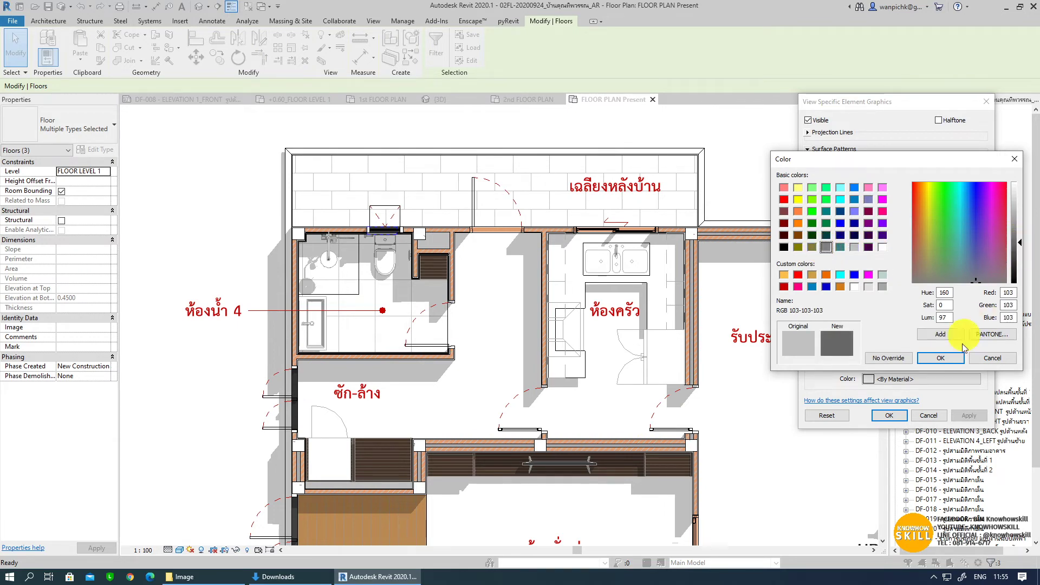
{"action": "left_click", "coordinate": [940, 358]}
{"action": "left_click", "coordinate": [969, 415]}
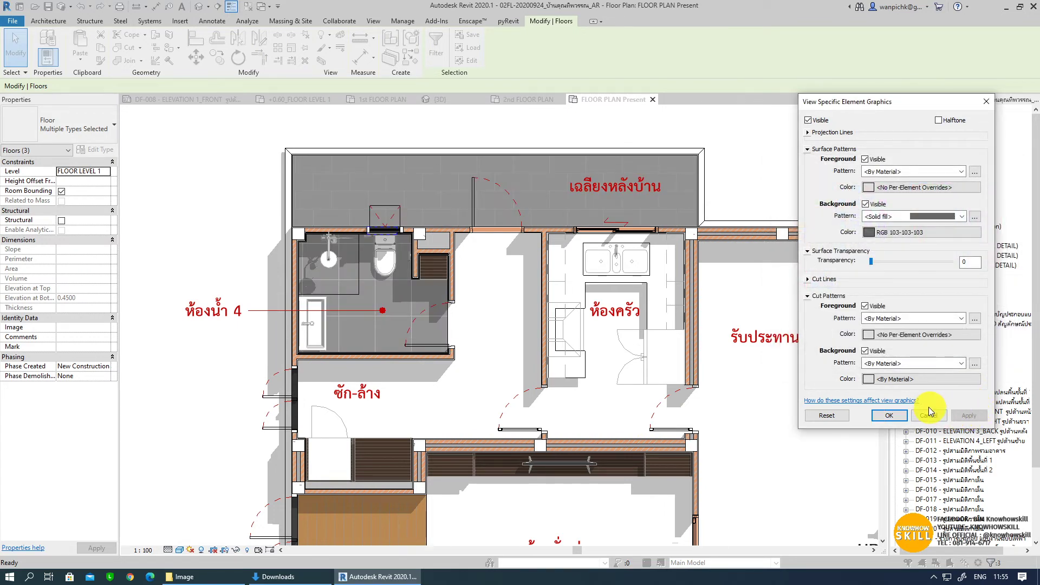
{"action": "left_click", "coordinate": [896, 415]}
Step: Deselect the floors, zoom out, and try the Consistent Colors then Realistic visual styles
{"action": "left_click", "coordinate": [759, 153]}
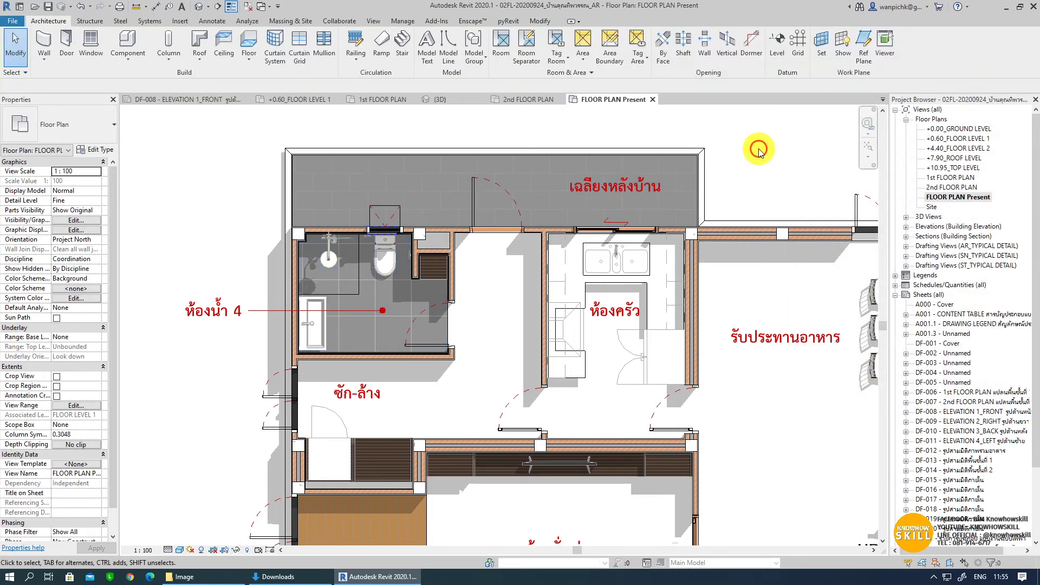
{"action": "scroll", "coordinate": [319, 202], "scroll_direction": "down", "scroll_amount": 3}
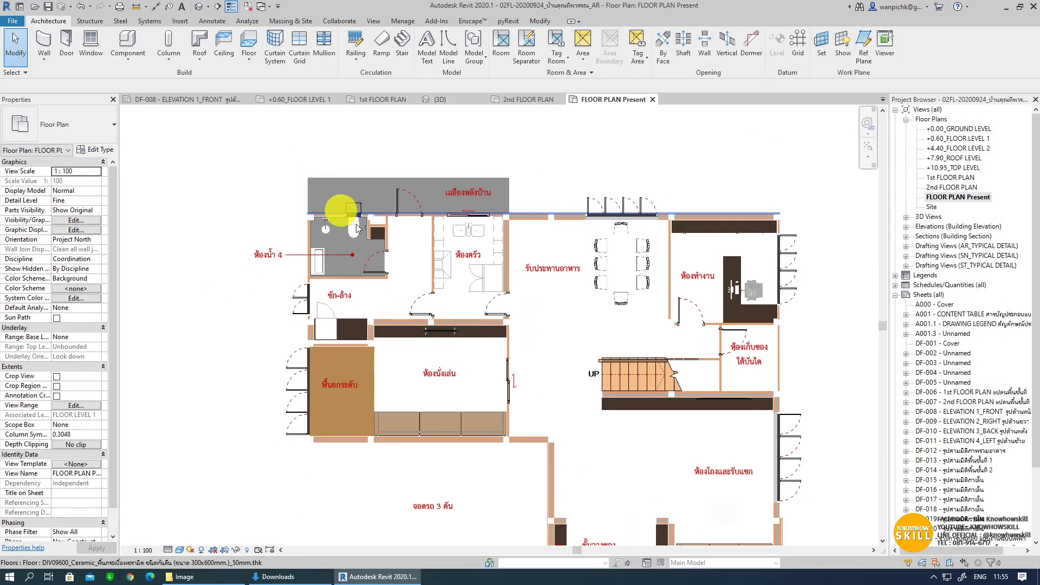
{"action": "scroll", "coordinate": [441, 360], "scroll_direction": "down", "scroll_amount": 2}
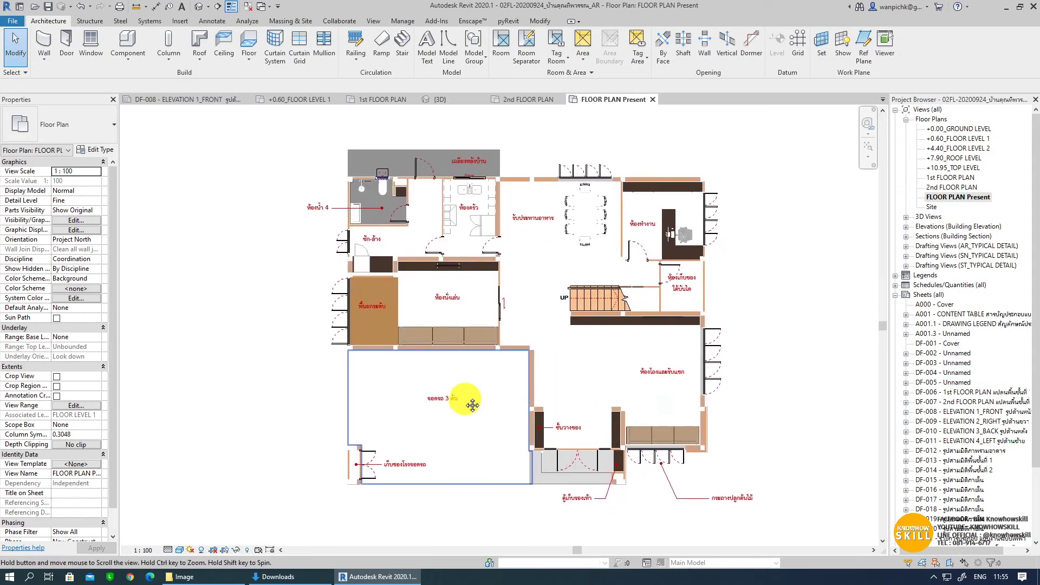
{"action": "left_click", "coordinate": [179, 550]}
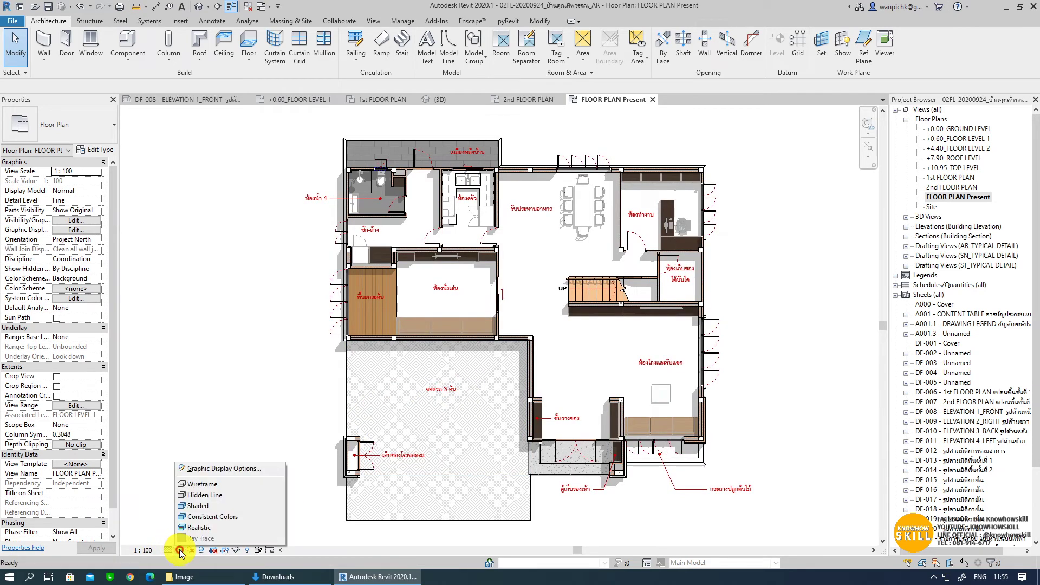
{"action": "left_click", "coordinate": [195, 517]}
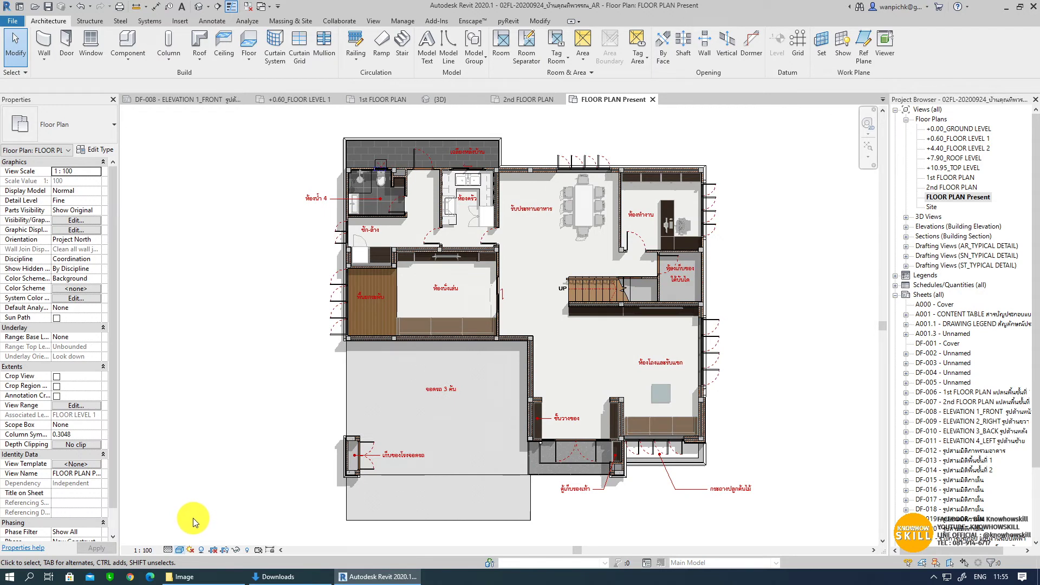
{"action": "left_click", "coordinate": [179, 551]}
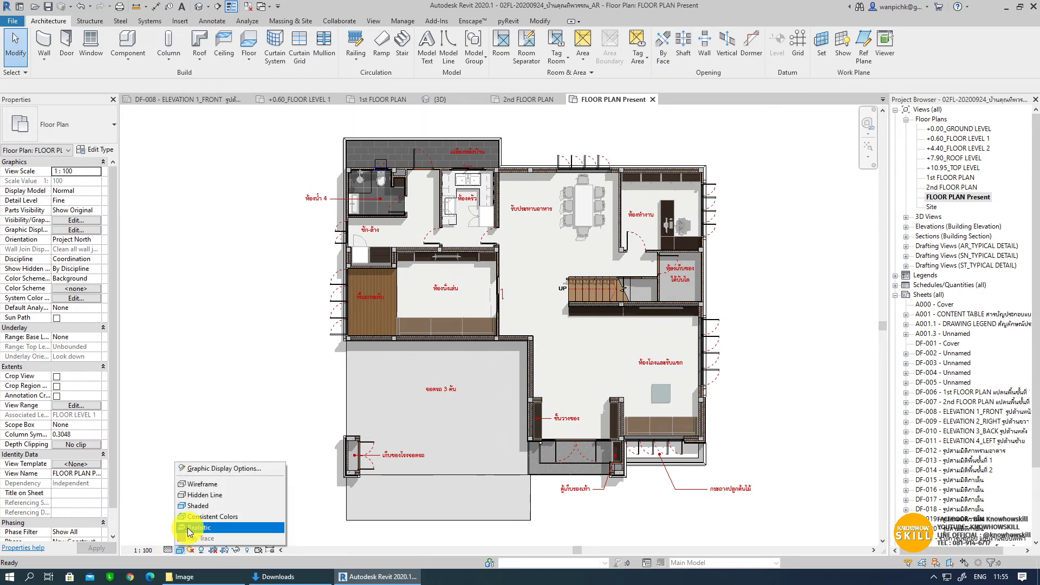
{"action": "left_click", "coordinate": [189, 530]}
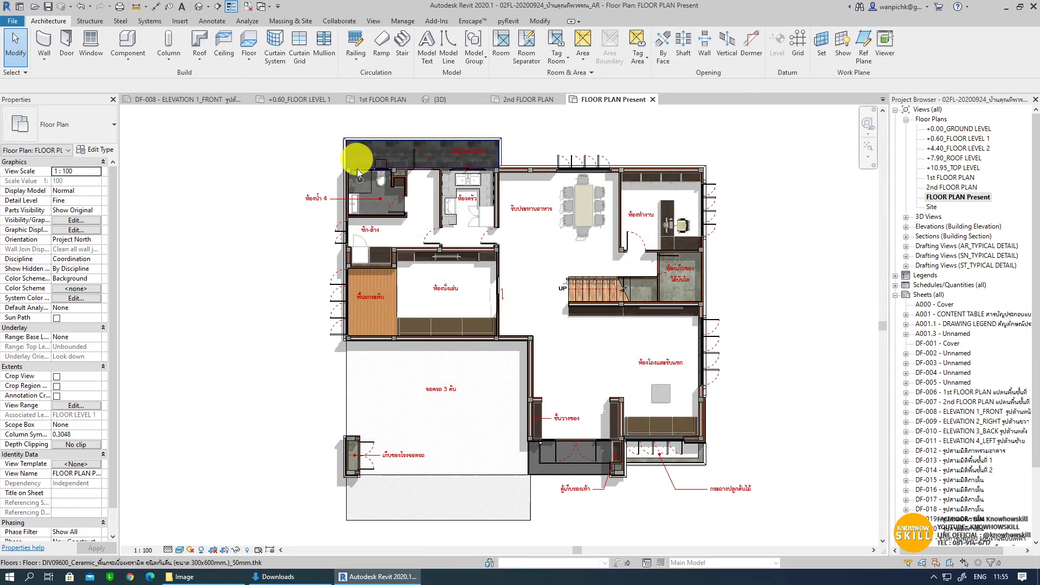
Step: Inspect the rooms below the bathroom, then return the view to Consistent Colors
{"action": "scroll", "coordinate": [382, 141], "scroll_direction": "up", "scroll_amount": 1}
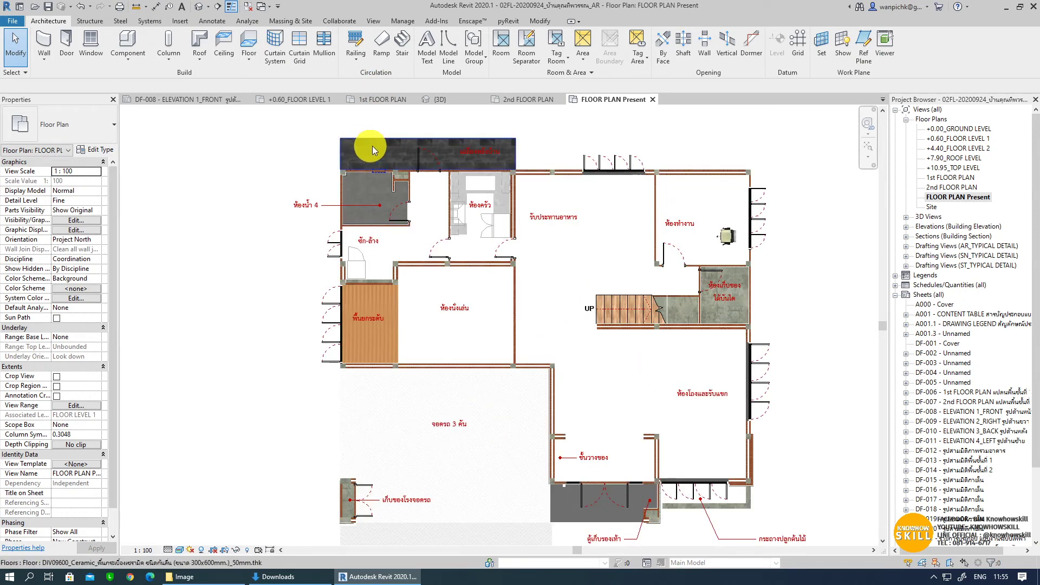
{"action": "scroll", "coordinate": [363, 154], "scroll_direction": "up", "scroll_amount": 4}
{"action": "mouse_move", "coordinate": [427, 386]}
{"action": "middle_mouse_down"}
{"action": "mouse_move", "coordinate": [407, 492]}
{"action": "mouse_move", "coordinate": [412, 365]}
{"action": "middle_mouse_up"}
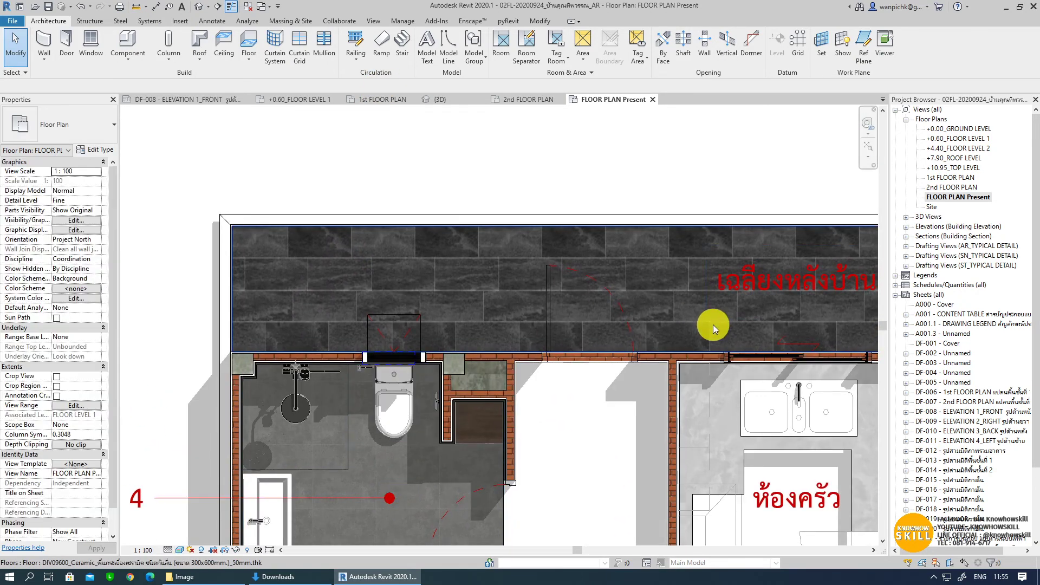
{"action": "scroll", "coordinate": [406, 216], "scroll_direction": "down", "scroll_amount": 2}
{"action": "scroll", "coordinate": [447, 173], "scroll_direction": "down", "scroll_amount": 2}
{"action": "scroll", "coordinate": [433, 198], "scroll_direction": "down", "scroll_amount": 2, "text": "ctrl"}
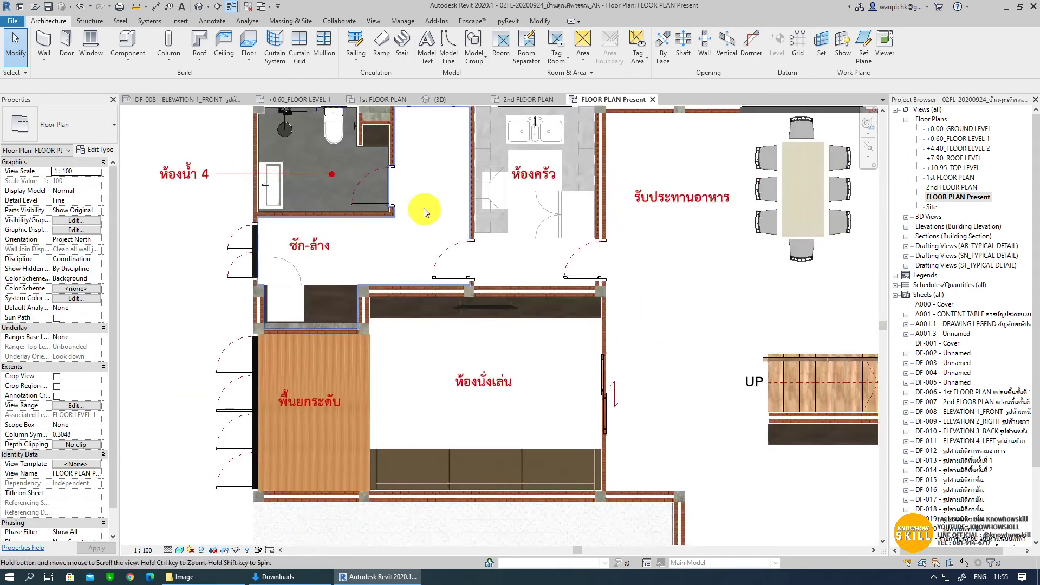
{"action": "scroll", "coordinate": [442, 228], "scroll_direction": "down", "scroll_amount": 2, "text": "ctrl"}
{"action": "scroll", "coordinate": [461, 271], "scroll_direction": "down", "scroll_amount": 1, "text": "ctrl"}
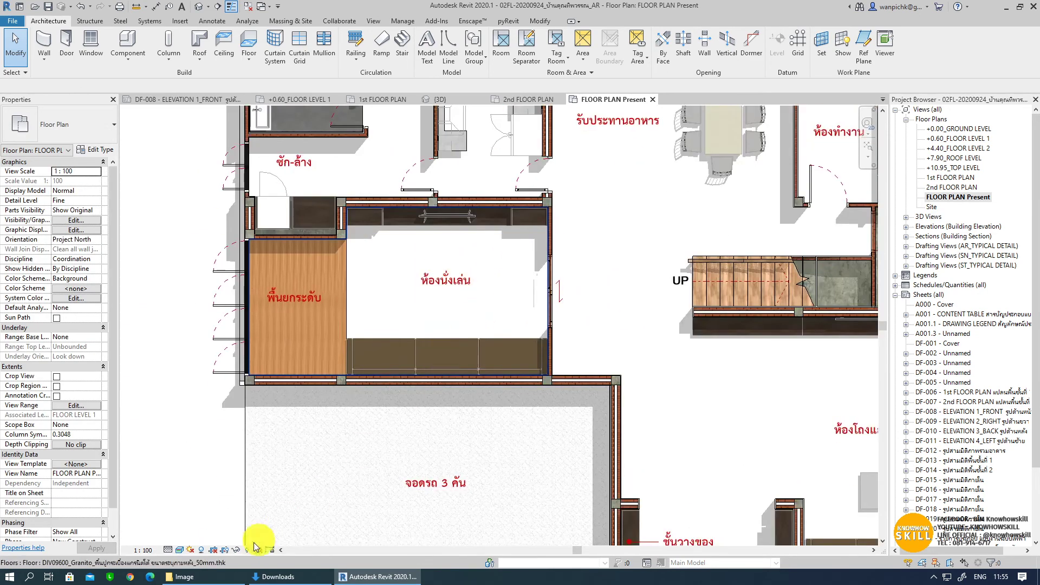
{"action": "left_click", "coordinate": [181, 550]}
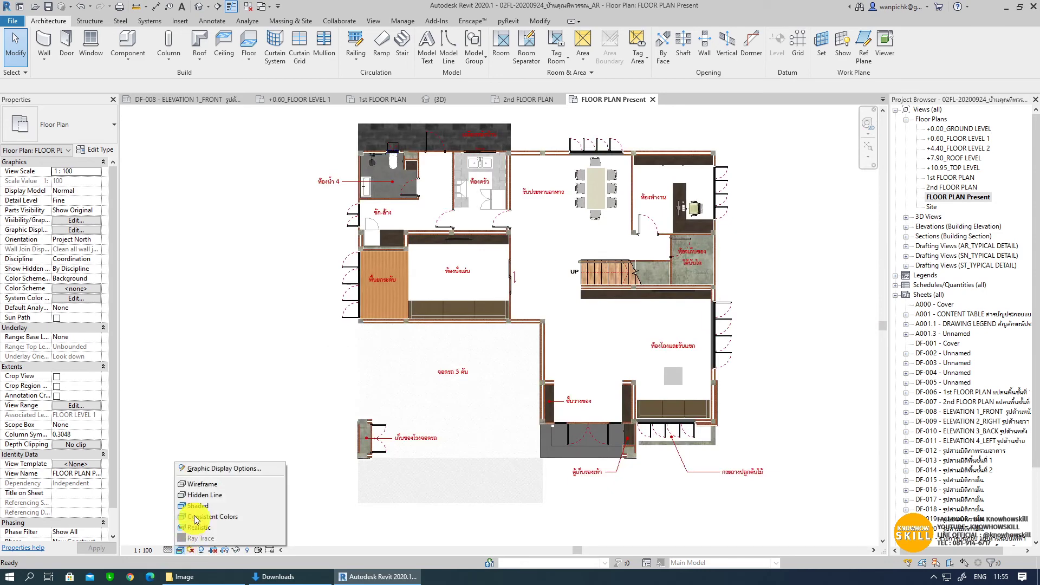
{"action": "left_click", "coordinate": [195, 516]}
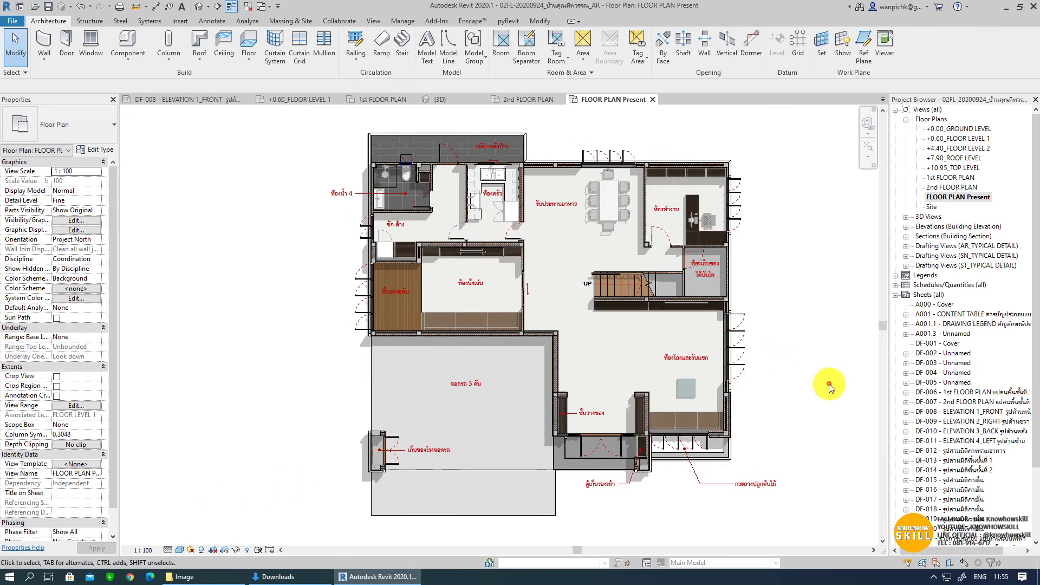
{"action": "left_click", "coordinate": [935, 295]}
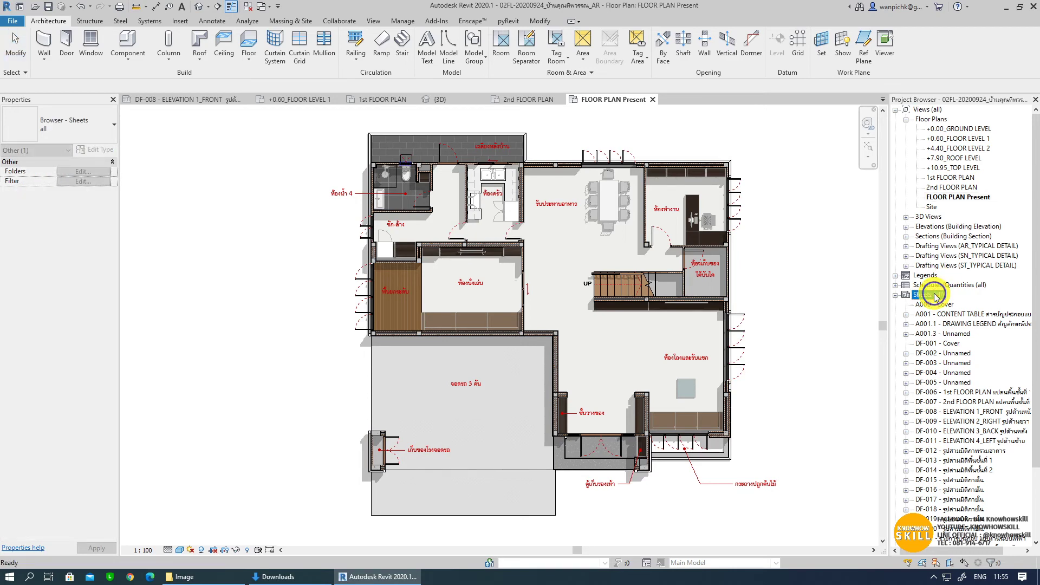
Step: Create new sheet DF-021 using the A3 titleblock
{"action": "right_click", "coordinate": [935, 297]}
{"action": "left_click", "coordinate": [950, 300]}
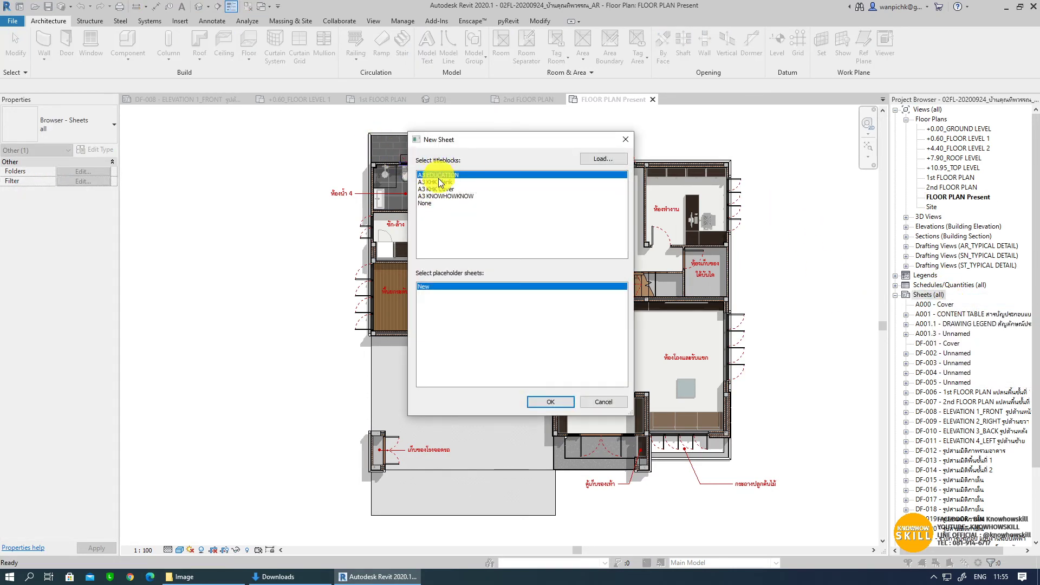
{"action": "left_click", "coordinate": [440, 183]}
{"action": "left_click", "coordinate": [550, 401]}
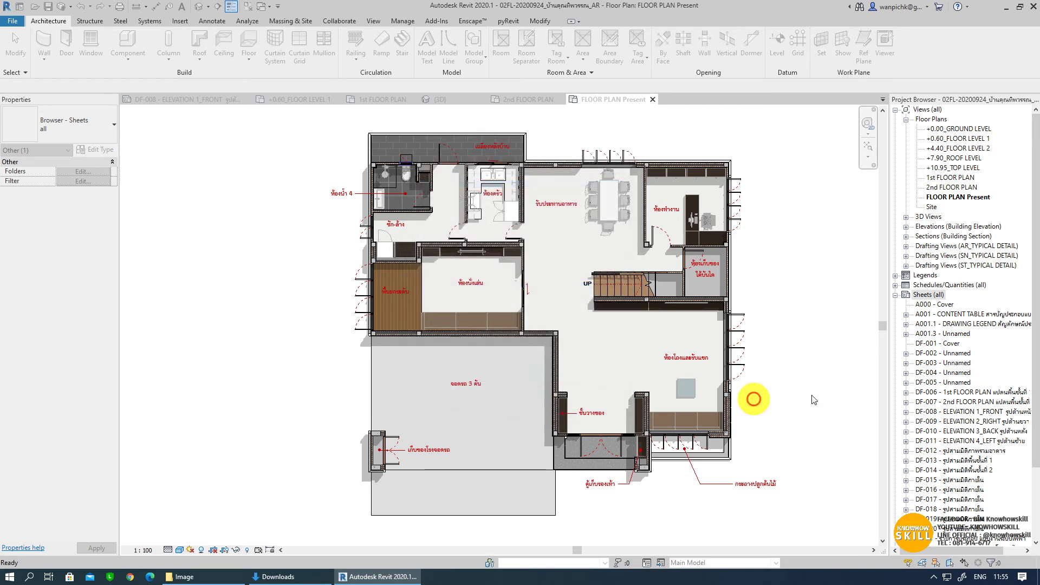
Step: Place FLOOR PLAN Present on the sheet and move its view title below the plan
{"action": "left_click", "coordinate": [957, 196]}
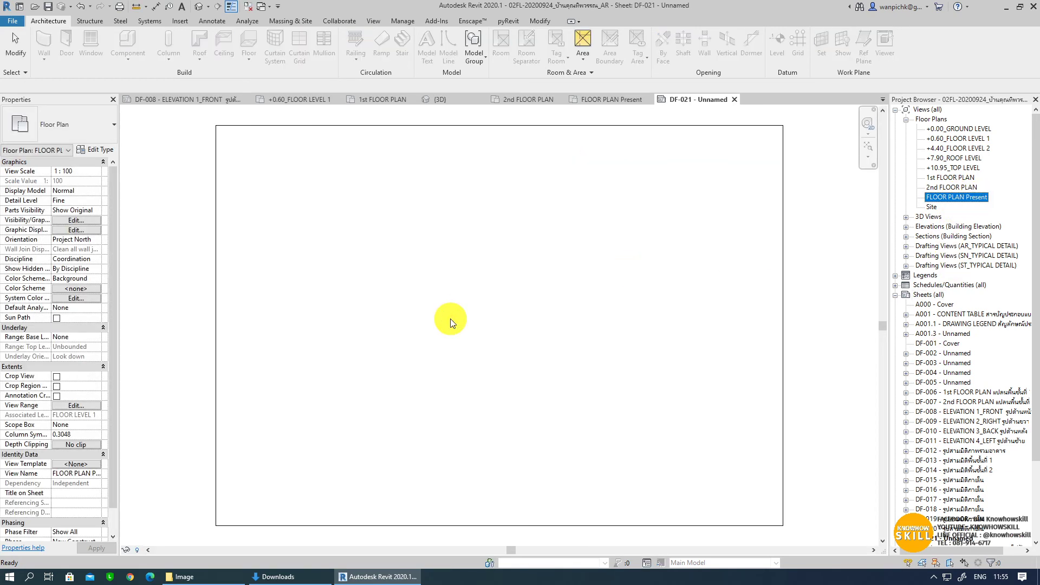
{"action": "left_click", "coordinate": [501, 305]}
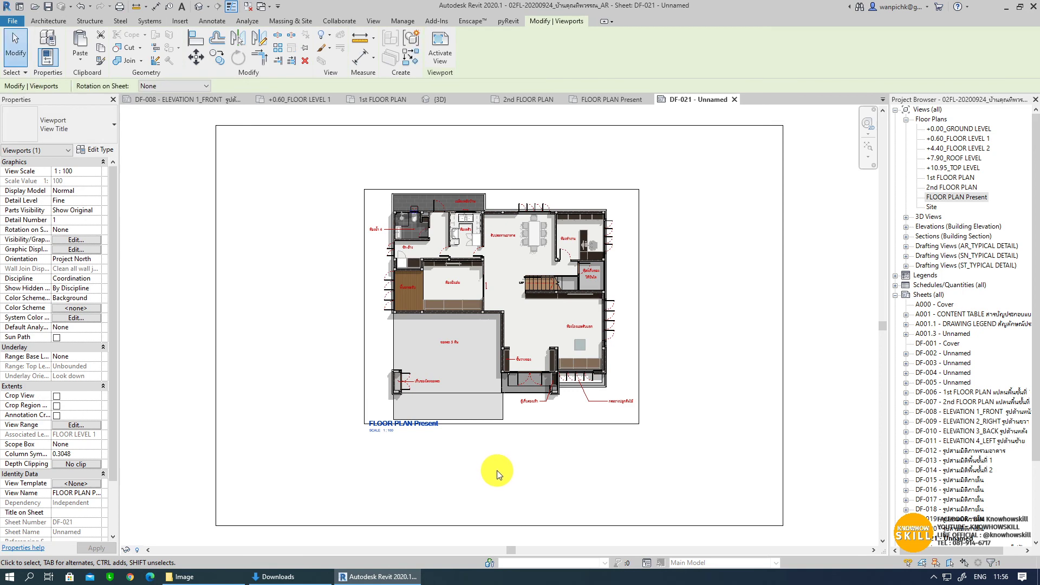
{"action": "left_click_drag", "start_coordinate": [415, 431], "coordinate": [585, 443]}
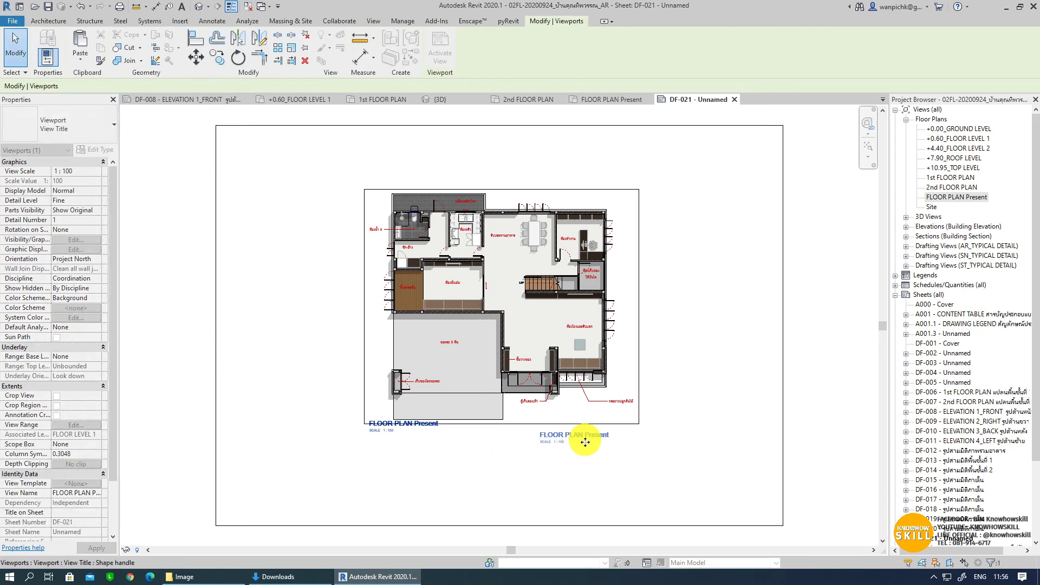
{"action": "left_click", "coordinate": [641, 494]}
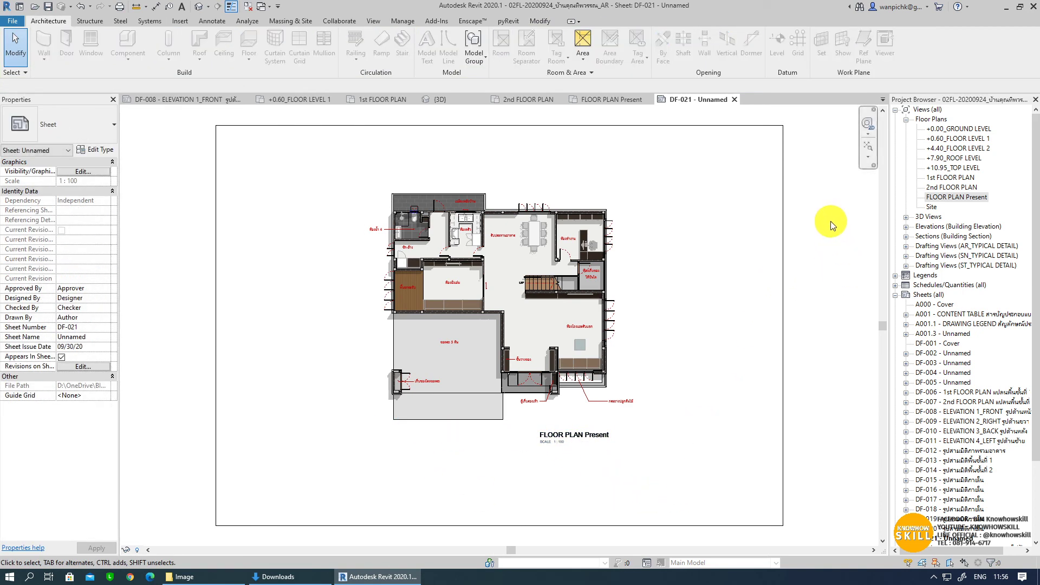